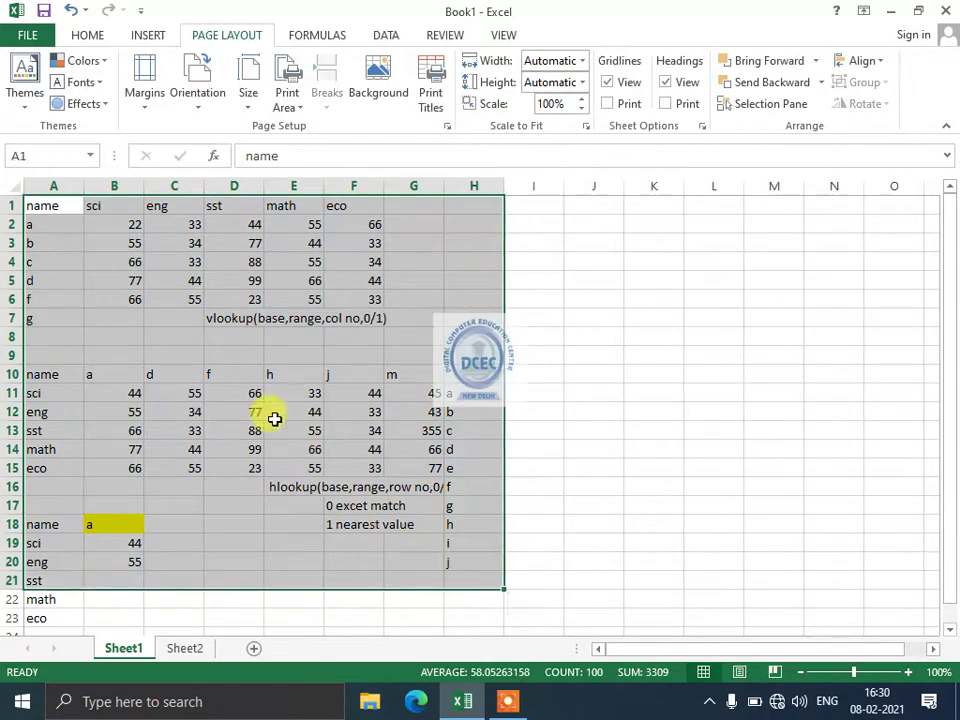
- Review Sheet1 in the print preview and return to the worksheet
left_click(234, 374)
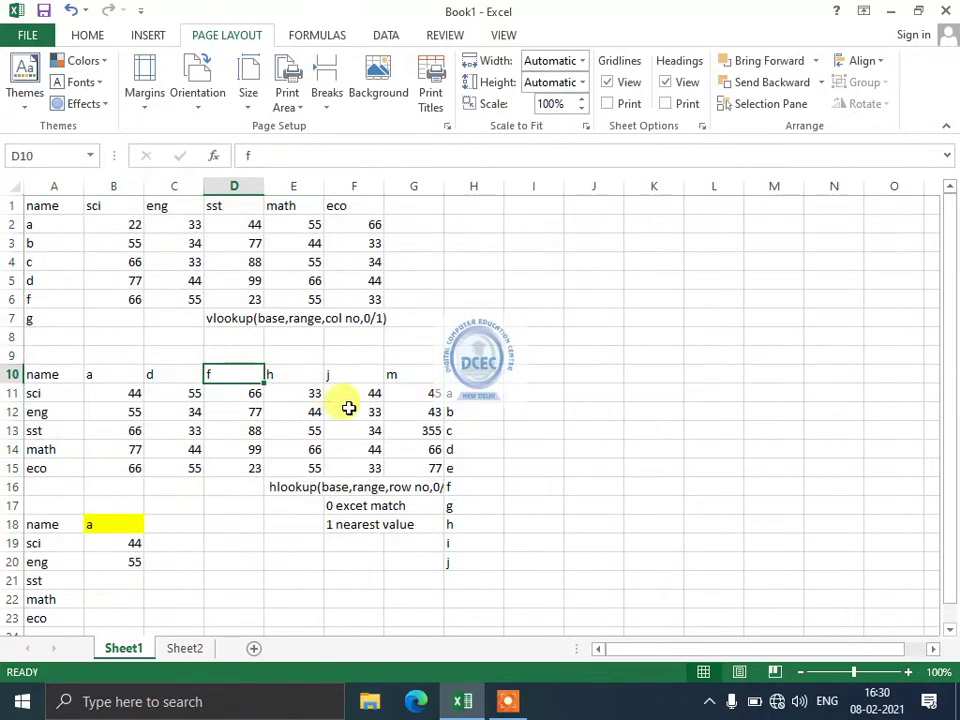
left_click(28, 35)
left_click(34, 38)
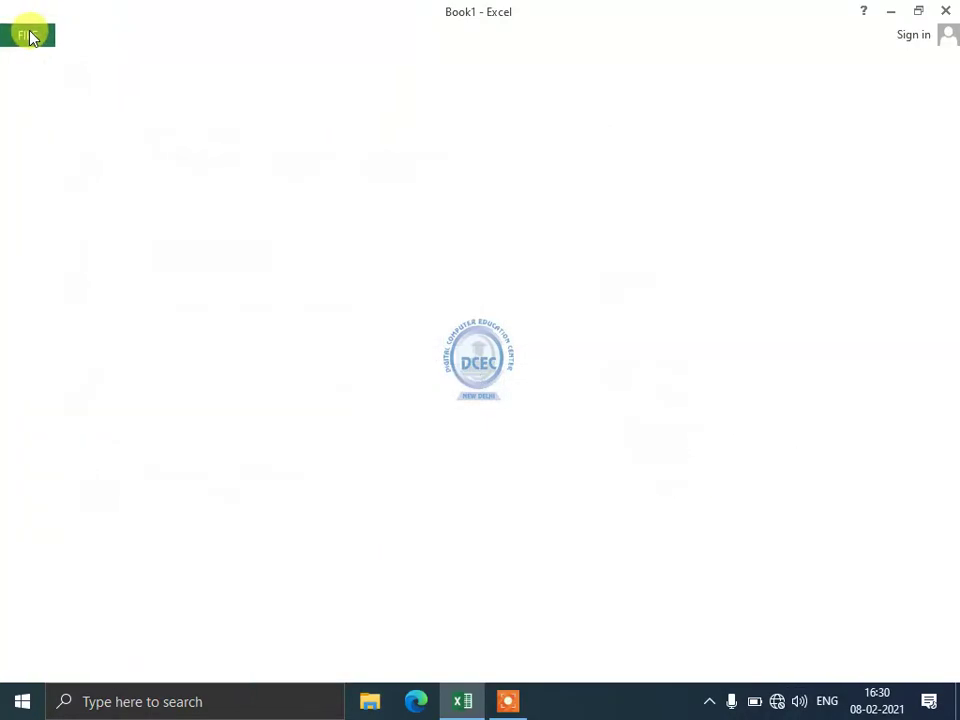
left_click(25, 37)
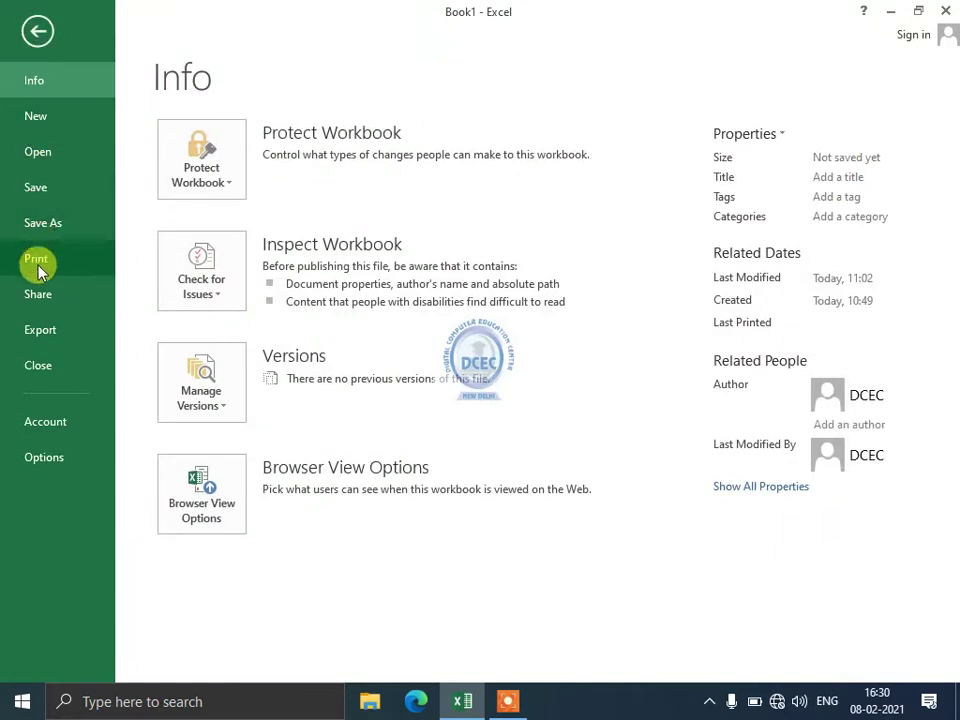
left_click(37, 262)
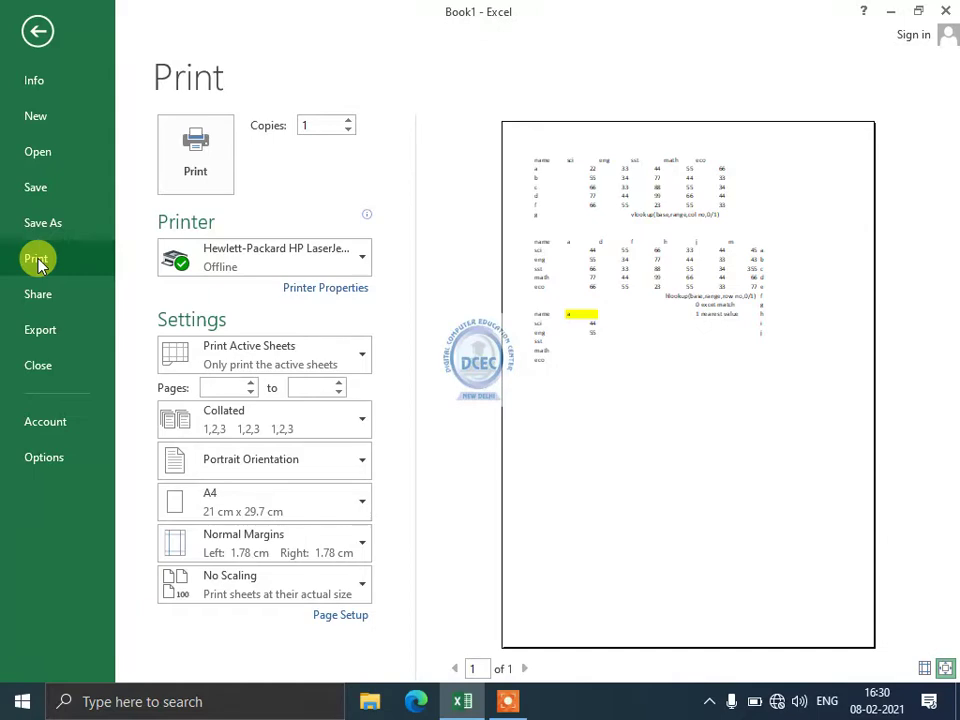
key("Escape")
key("ctrl+p")
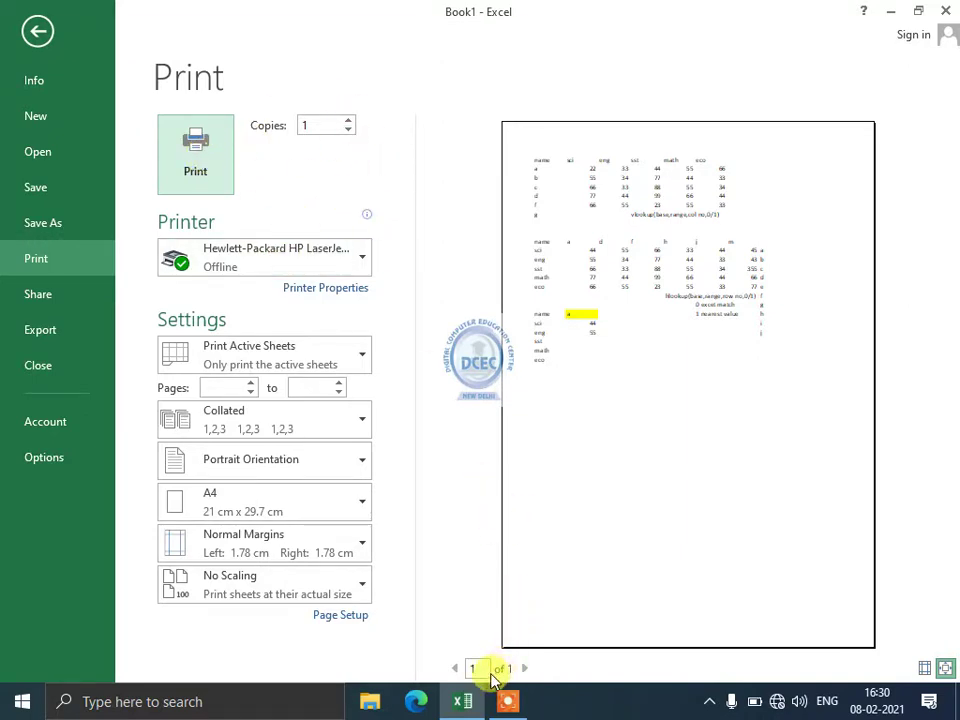
left_click(28, 31)
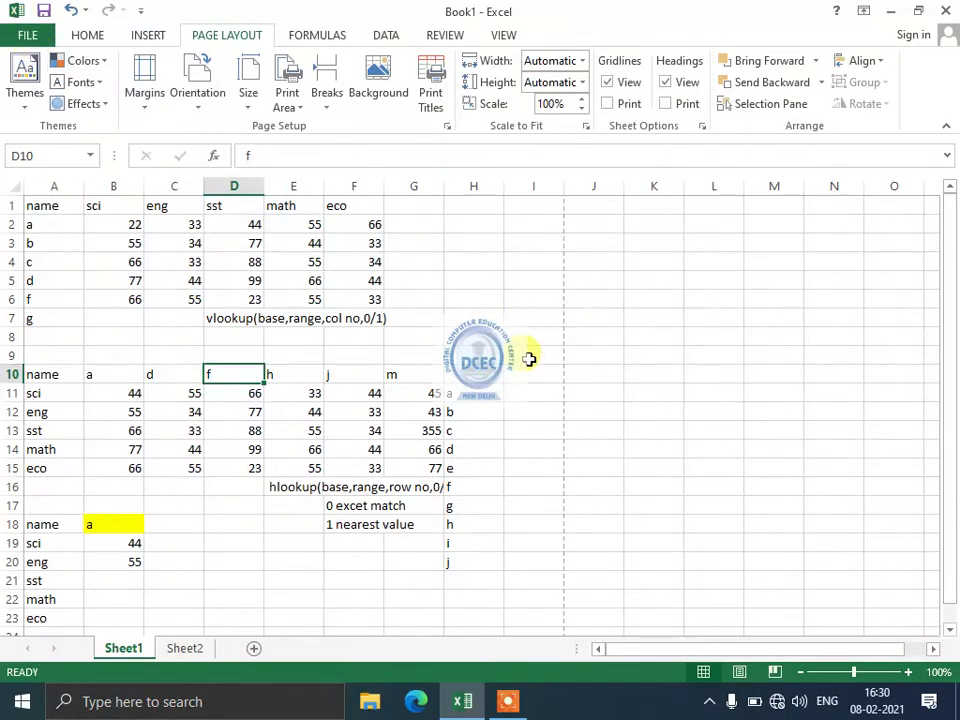
- Examine the data tables against the dashed page-break lines and recheck them in the print preview
left_click(800, 672)
left_click(800, 672)
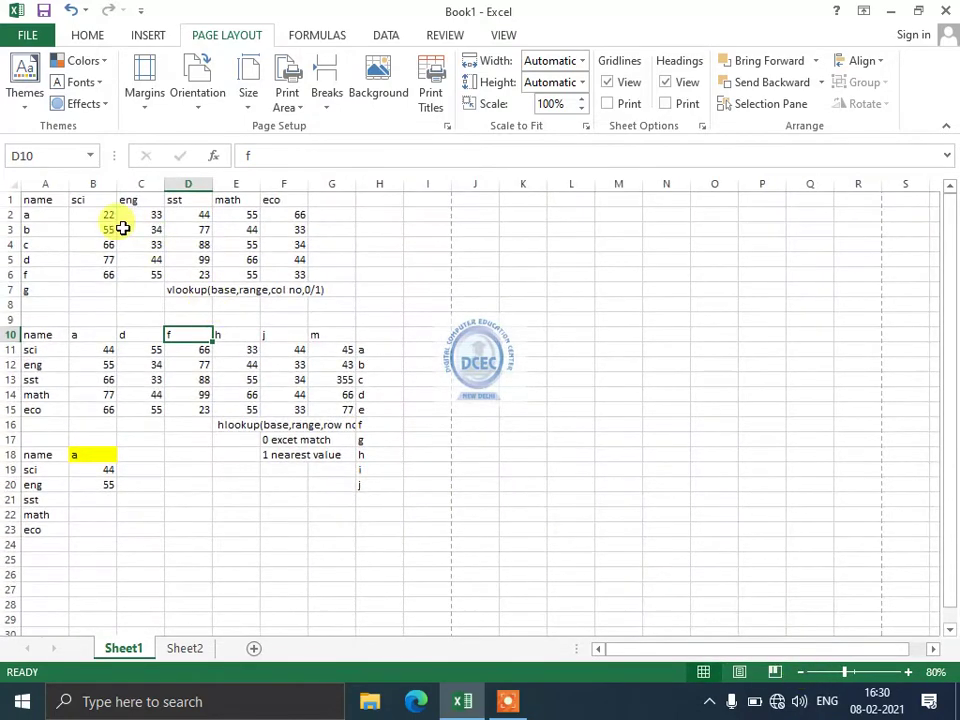
left_click_drag(30, 200, 340, 520)
left_click(188, 334)
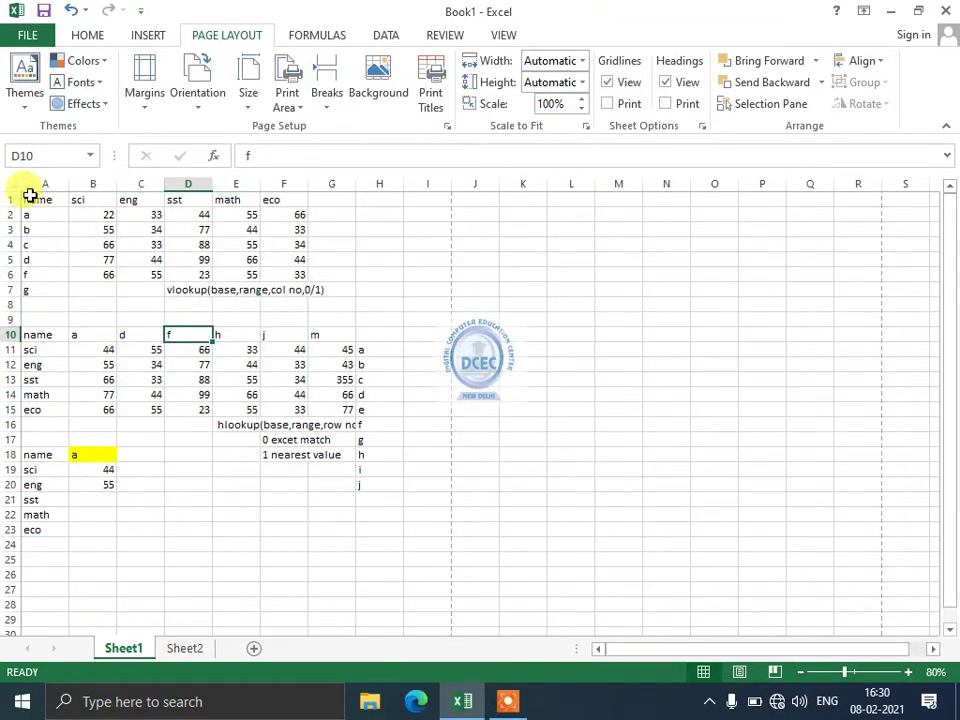
left_click_drag(30, 195, 219, 349)
left_click(219, 349)
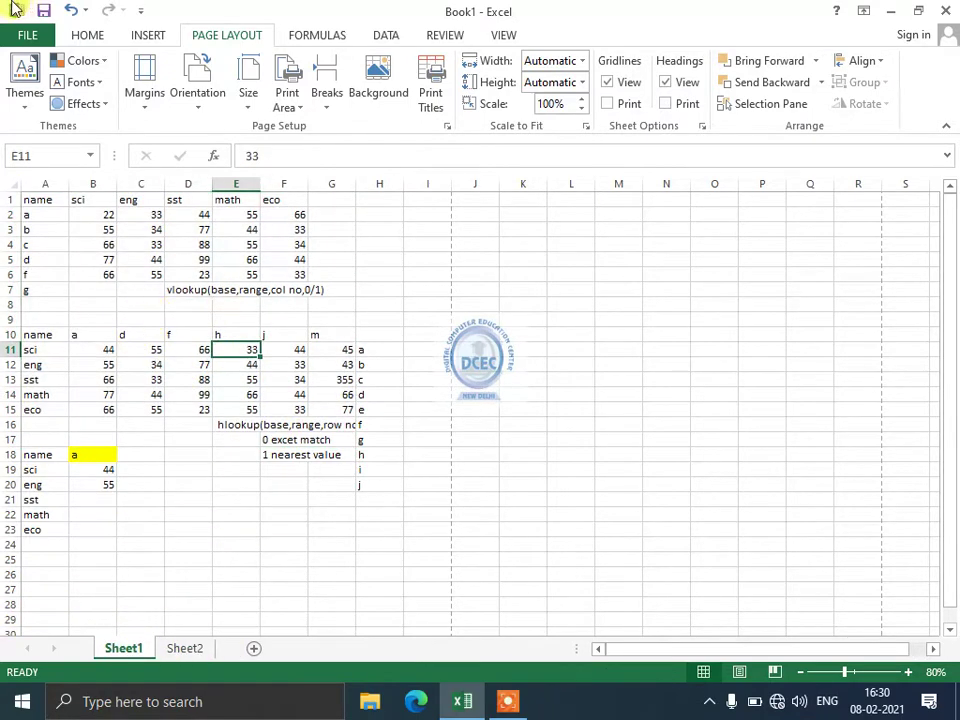
left_click(27, 33)
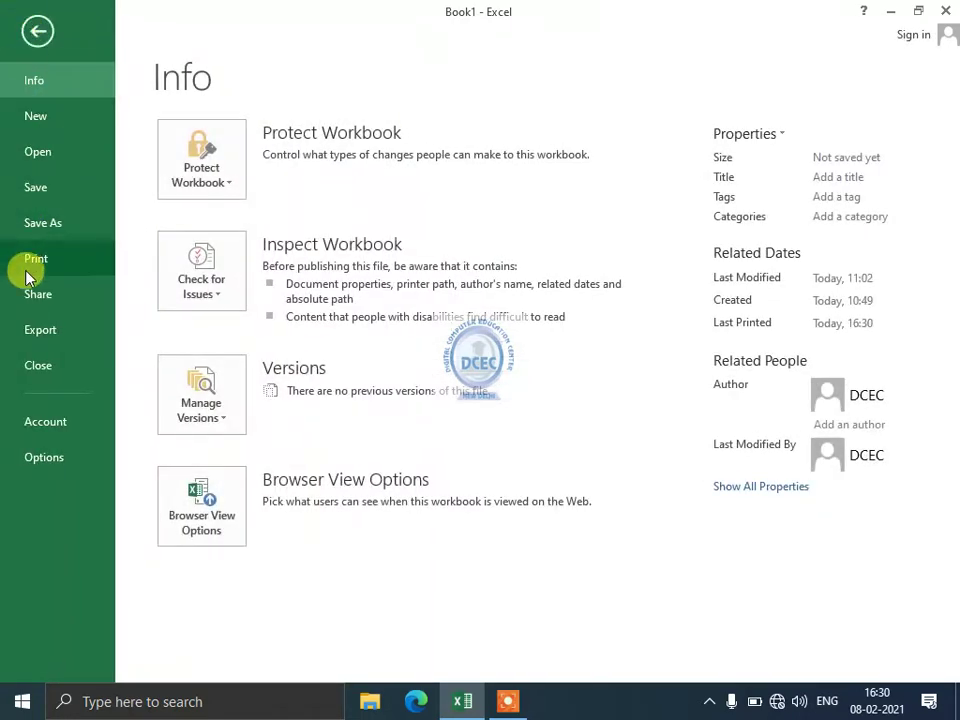
left_click(34, 262)
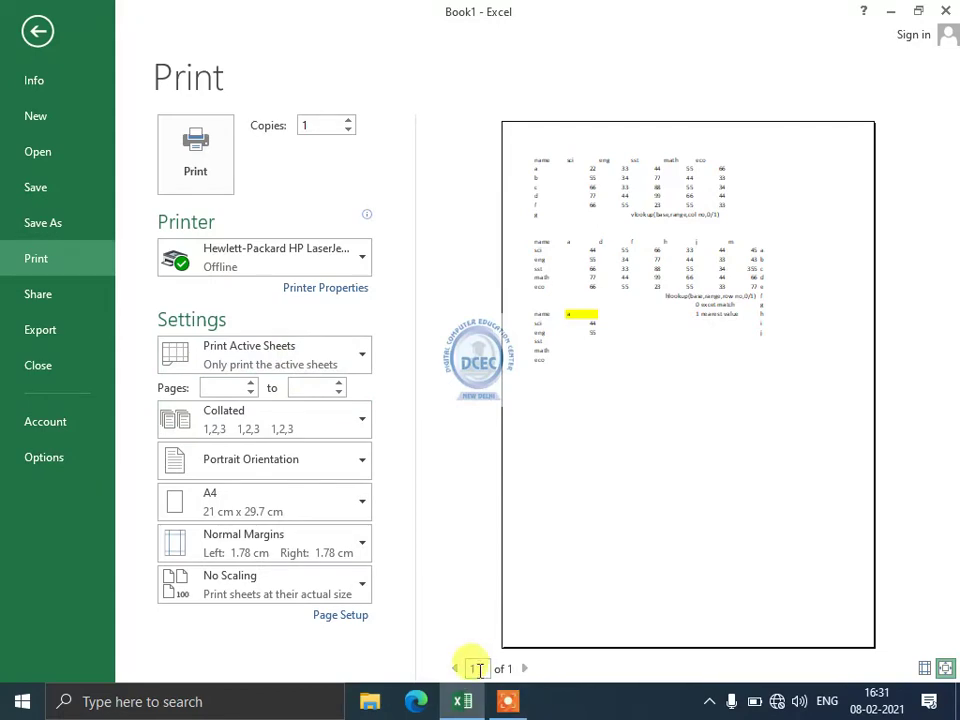
left_click(40, 32)
- Copy the range A1:H24 and paste duplicates of it at I1, A25 and I25
left_click_drag(57, 196, 362, 541)
key("ctrl+c")
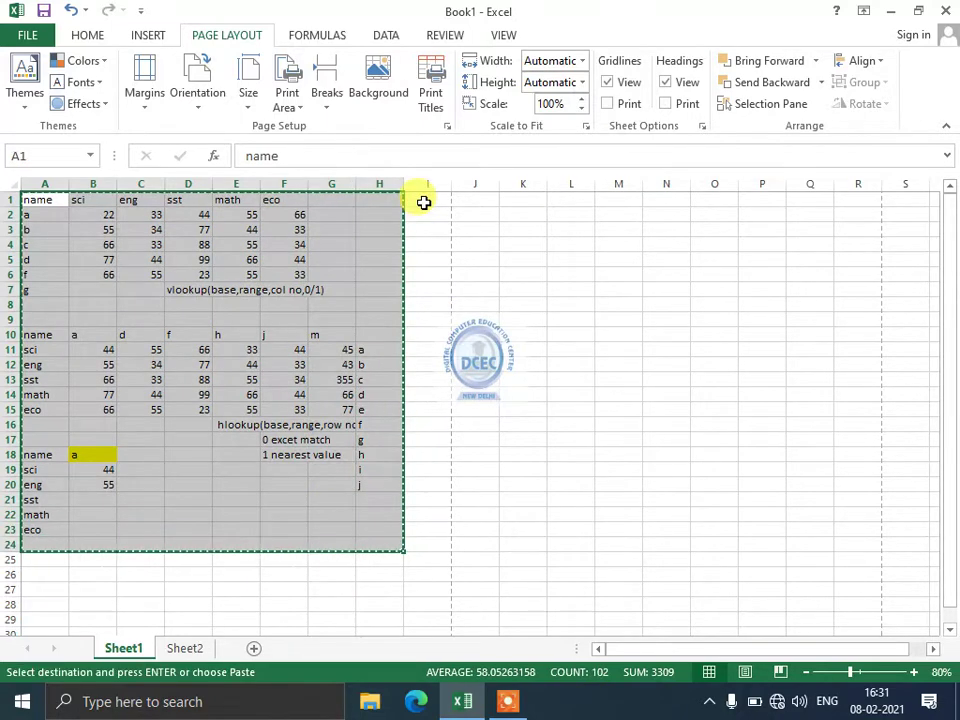
left_click(420, 202)
key("ctrl+v")
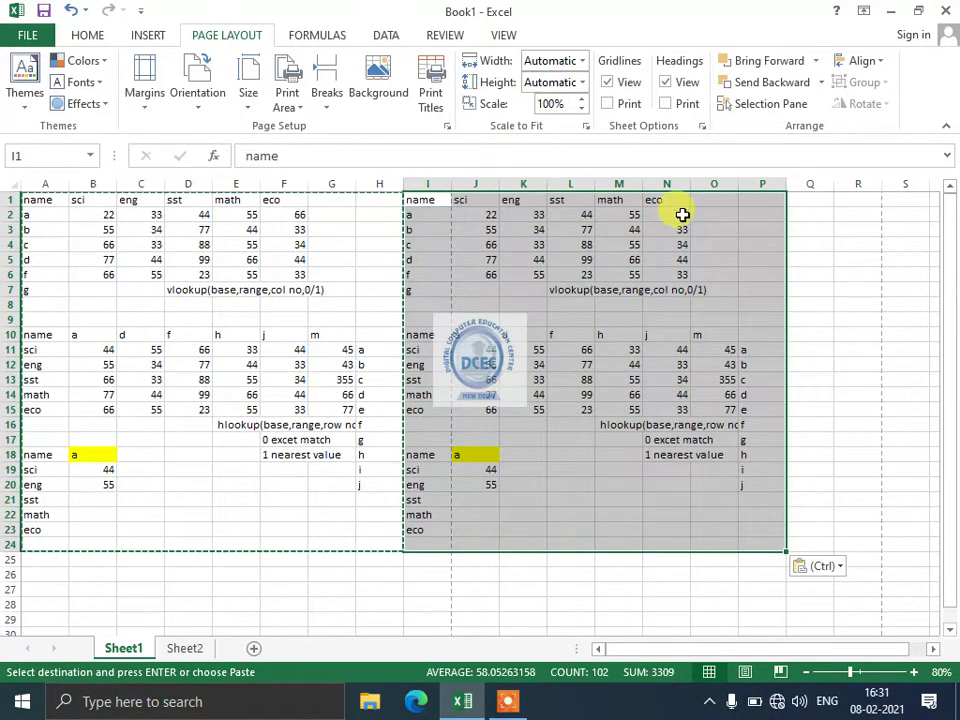
left_click(58, 561)
key("ctrl+v")
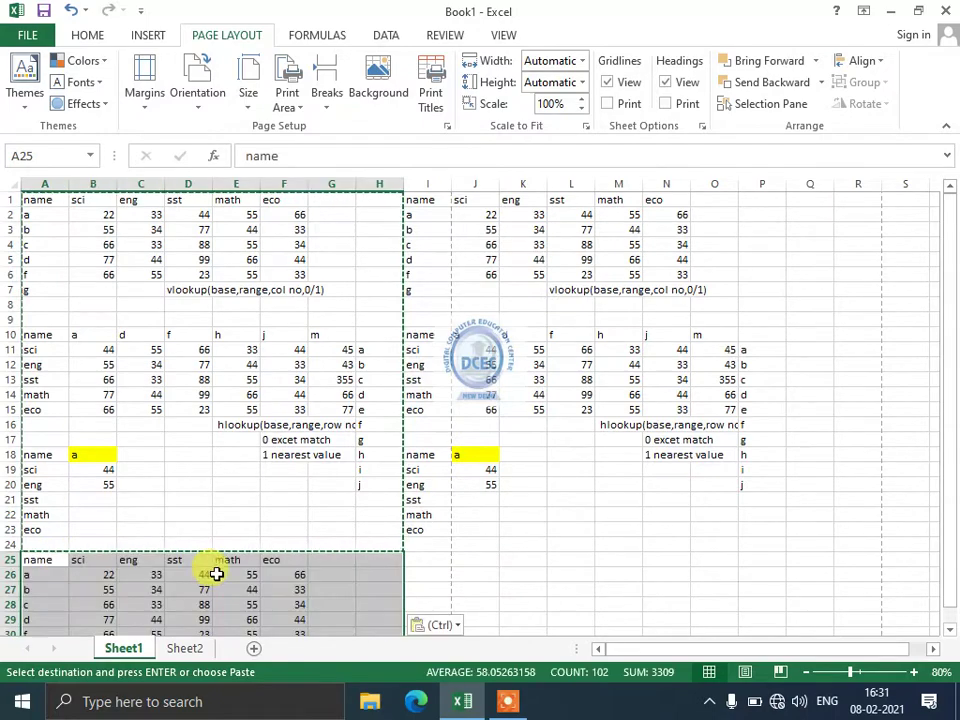
scroll(414, 480, "down", 2)
left_click(427, 471)
key("ctrl+v")
key("Escape")
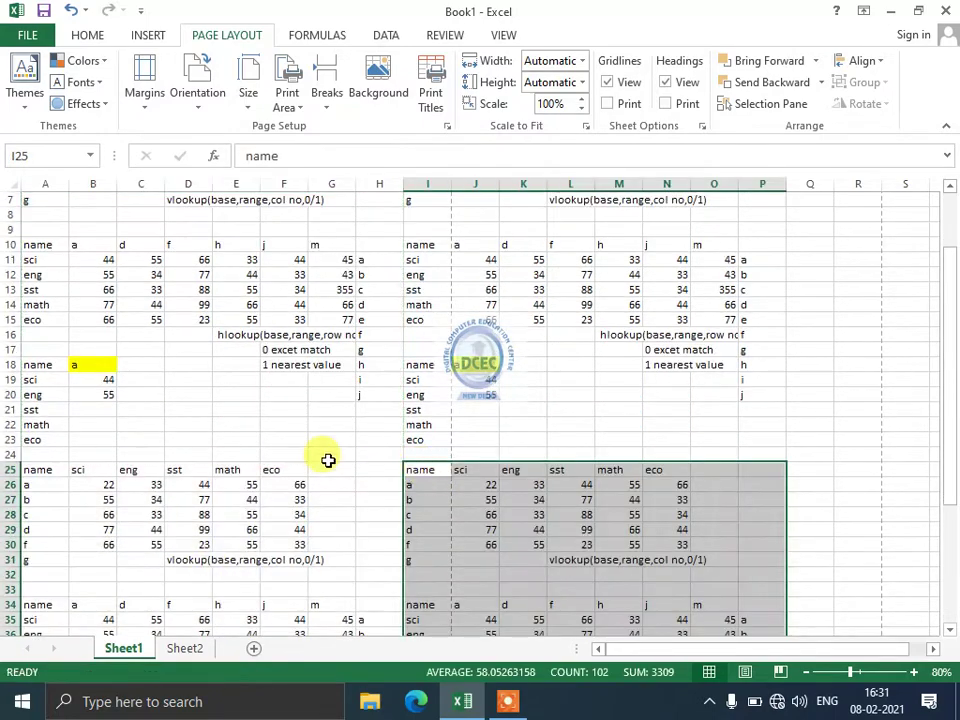
left_click(208, 349)
left_click(171, 332)
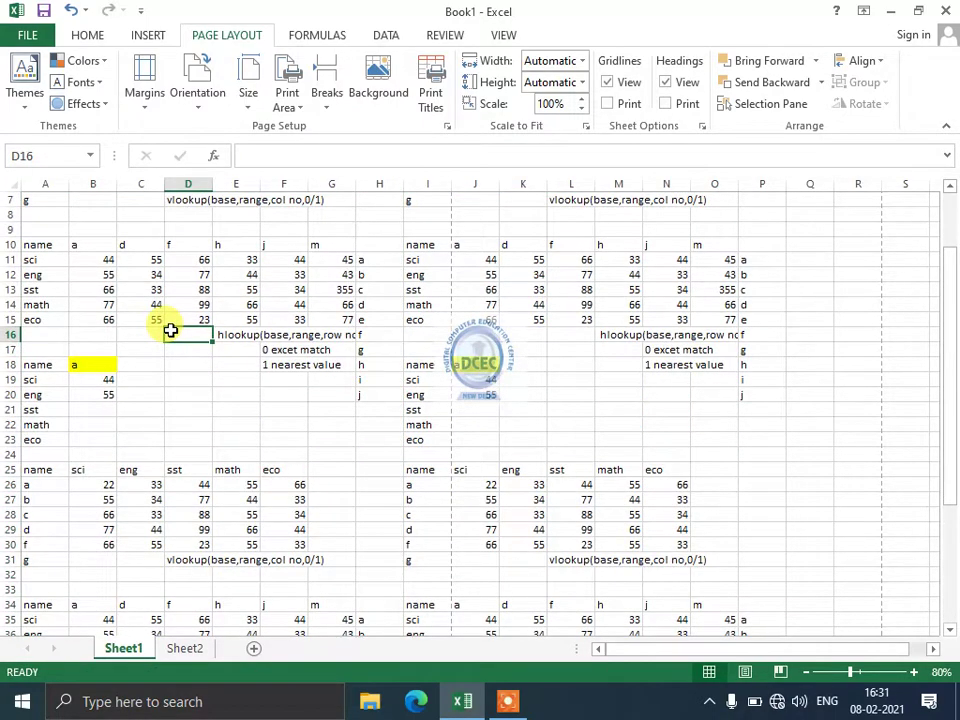
- Page back and forth through the print preview to see how the duplicated tables split across pages
key("ctrl+p")
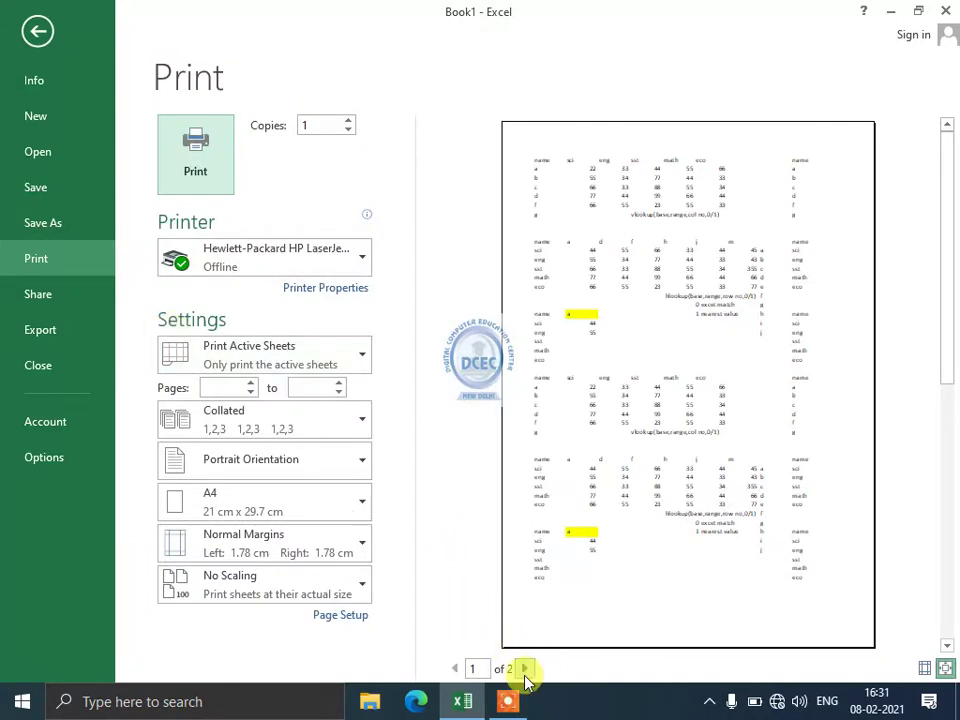
left_click(525, 670)
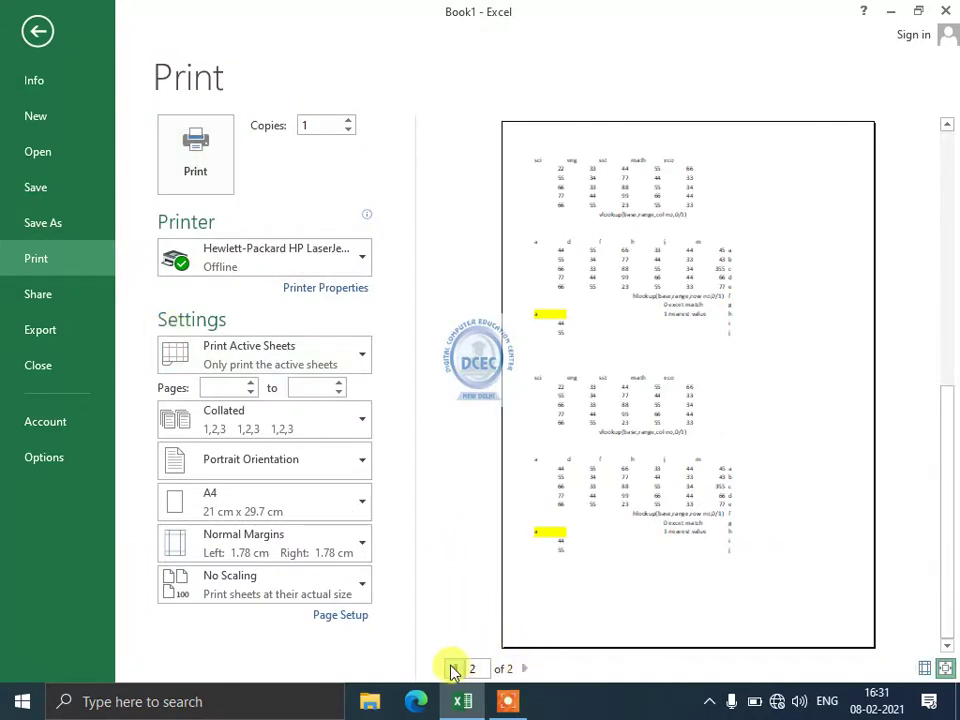
left_click(453, 670)
left_click(525, 670)
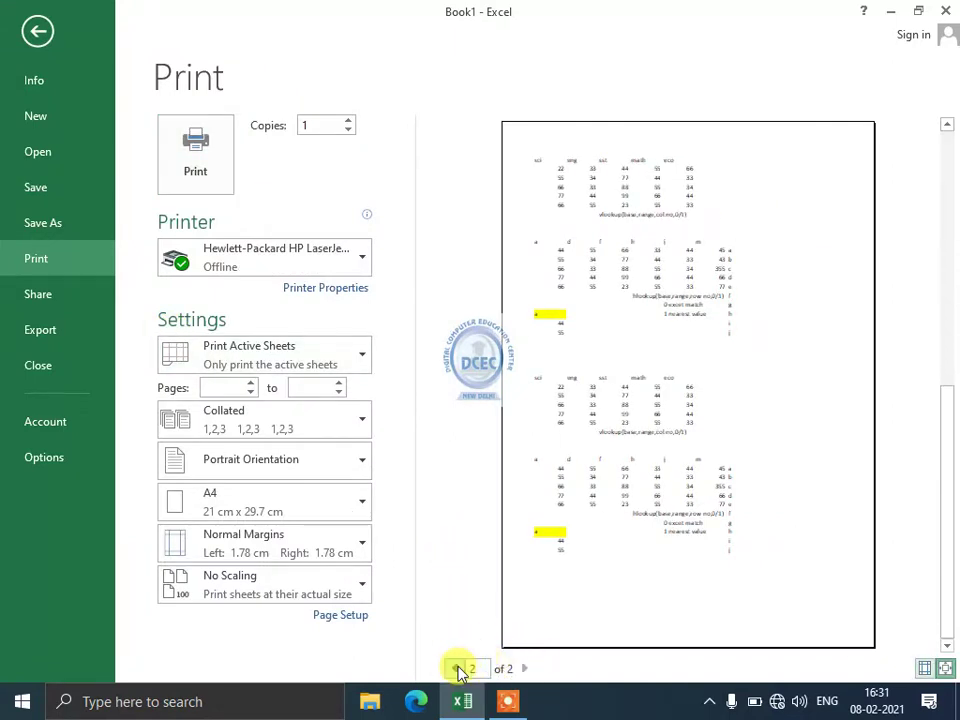
left_click(456, 669)
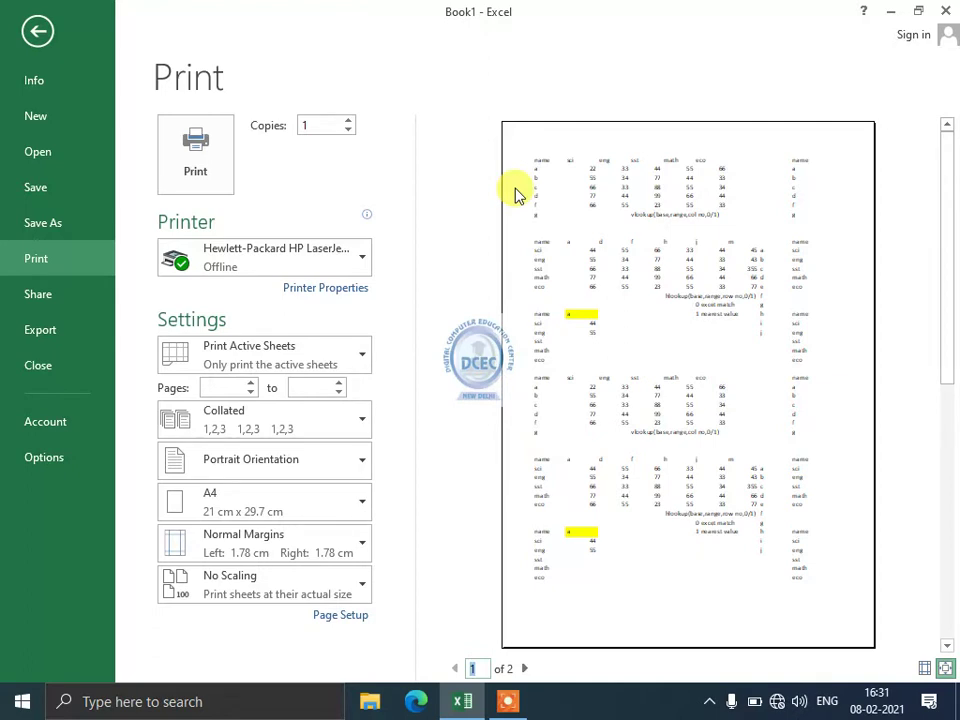
- Look through the margin presets, paper sizes and orientation choices in the print settings, then return to the worksheet
left_click(240, 555)
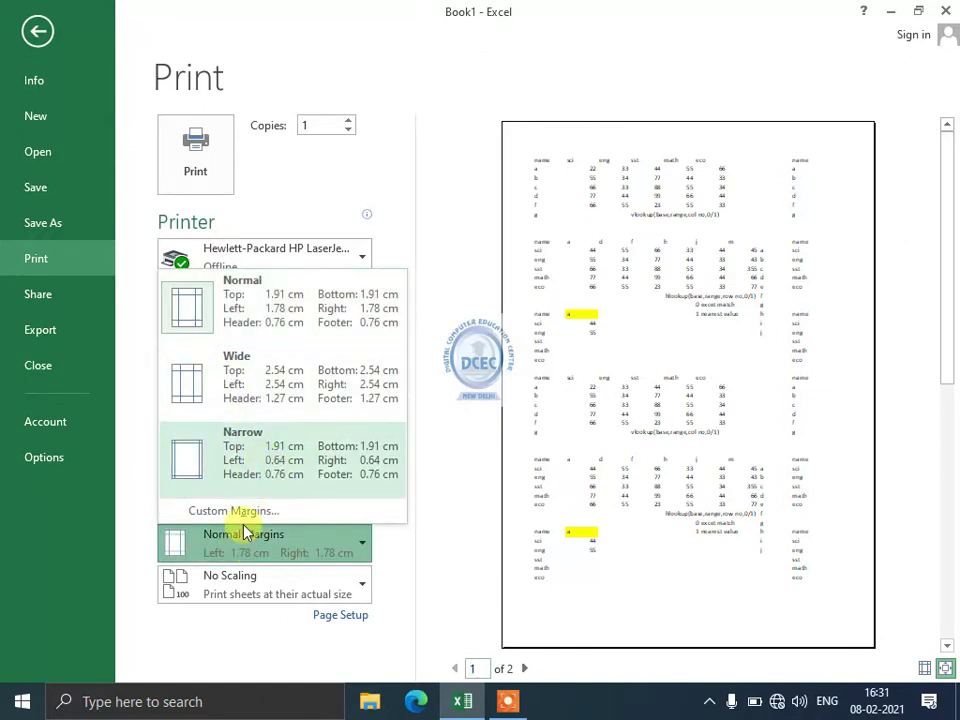
left_click(427, 556)
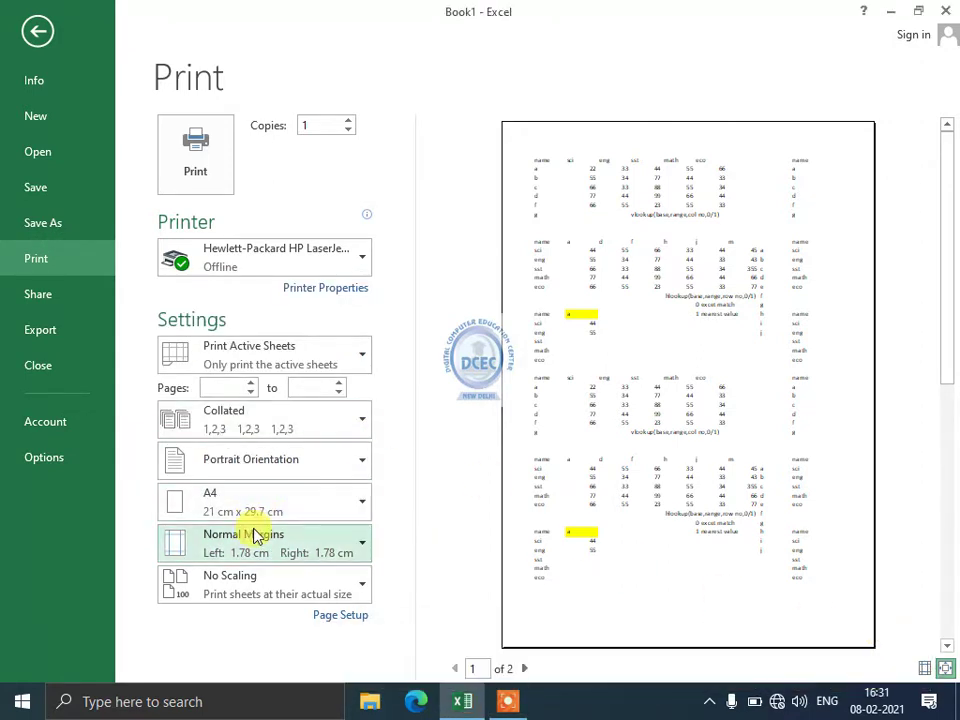
left_click(252, 553)
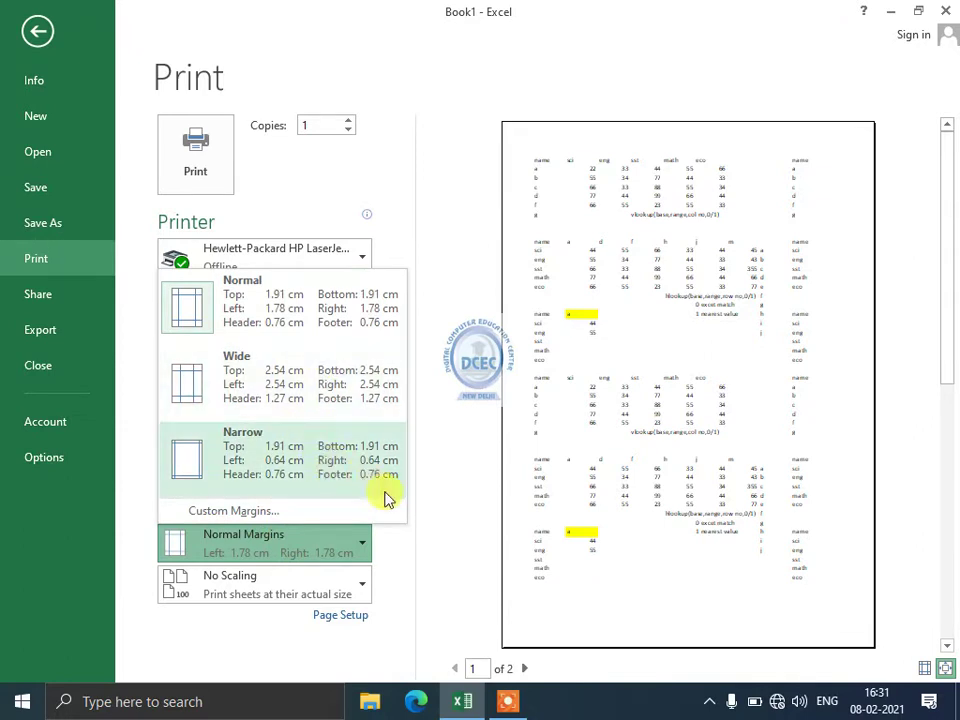
left_click(401, 540)
left_click(296, 513)
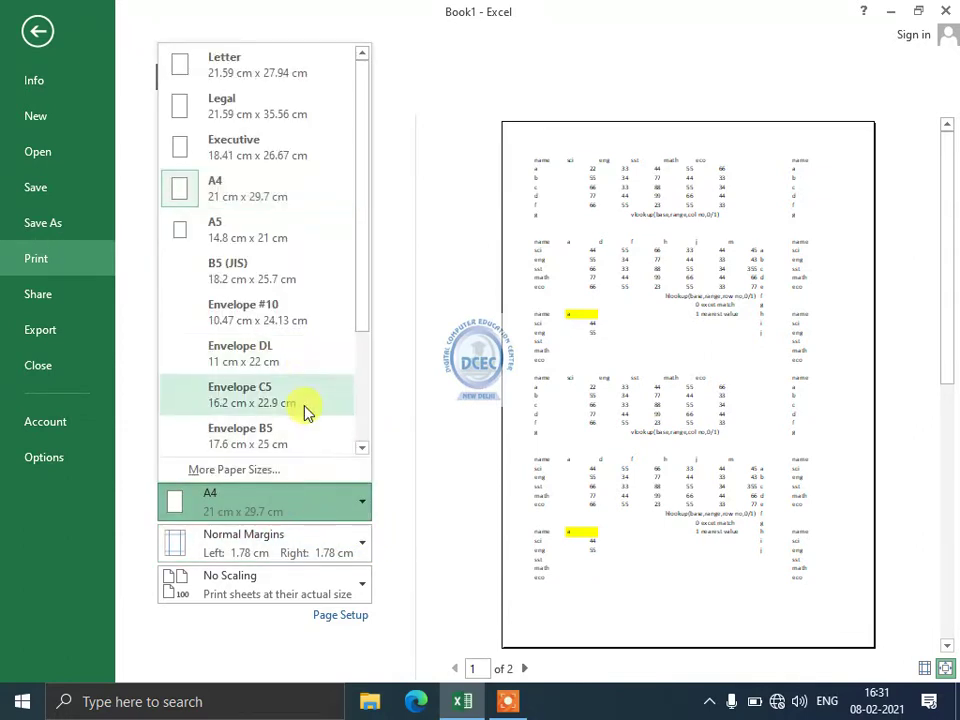
left_click(424, 446)
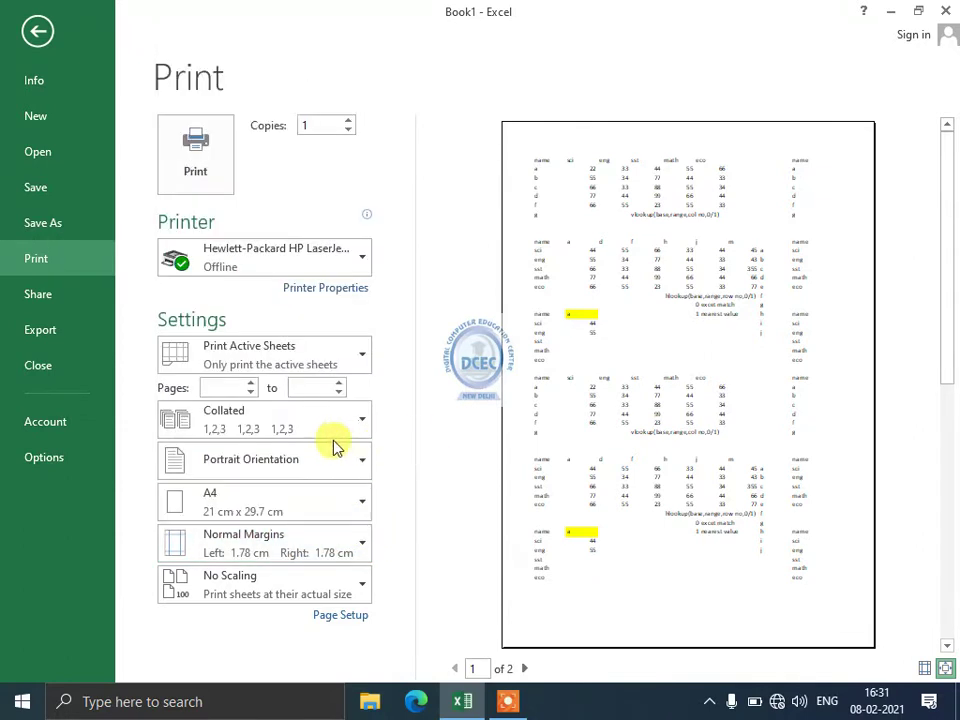
left_click(250, 466)
left_click(420, 508)
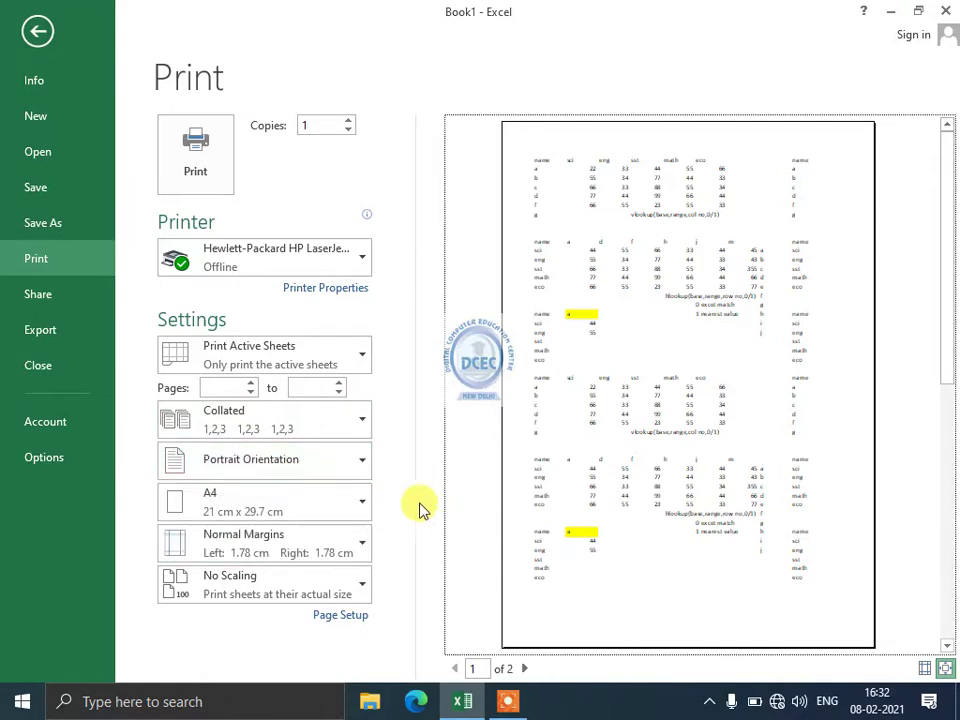
left_click(36, 32)
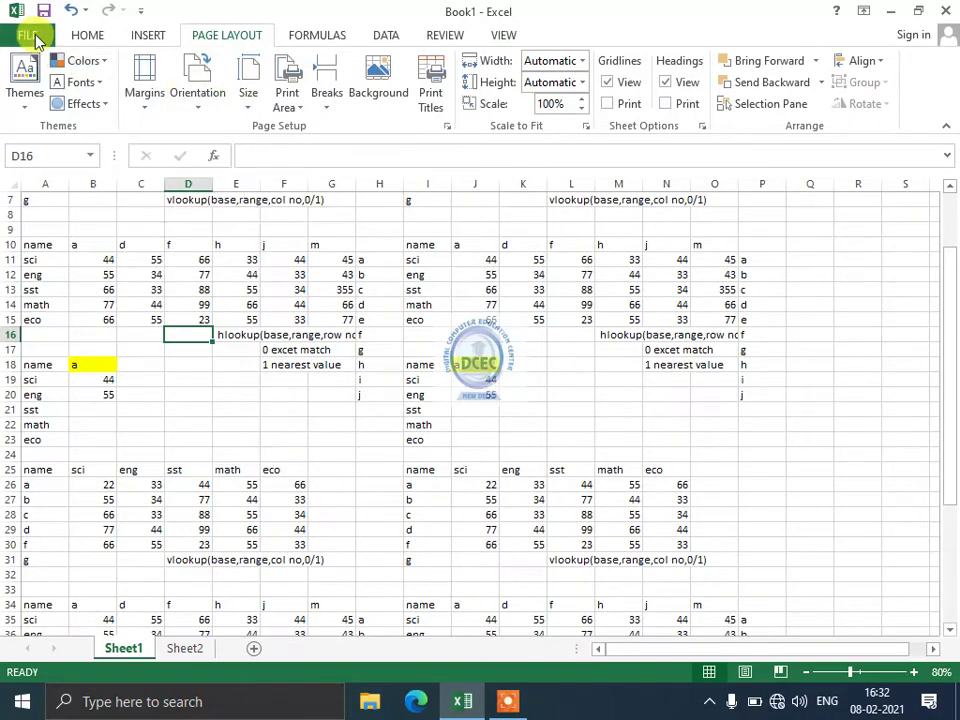
- Set the page margins for printing to the Narrow preset
left_click(30, 35)
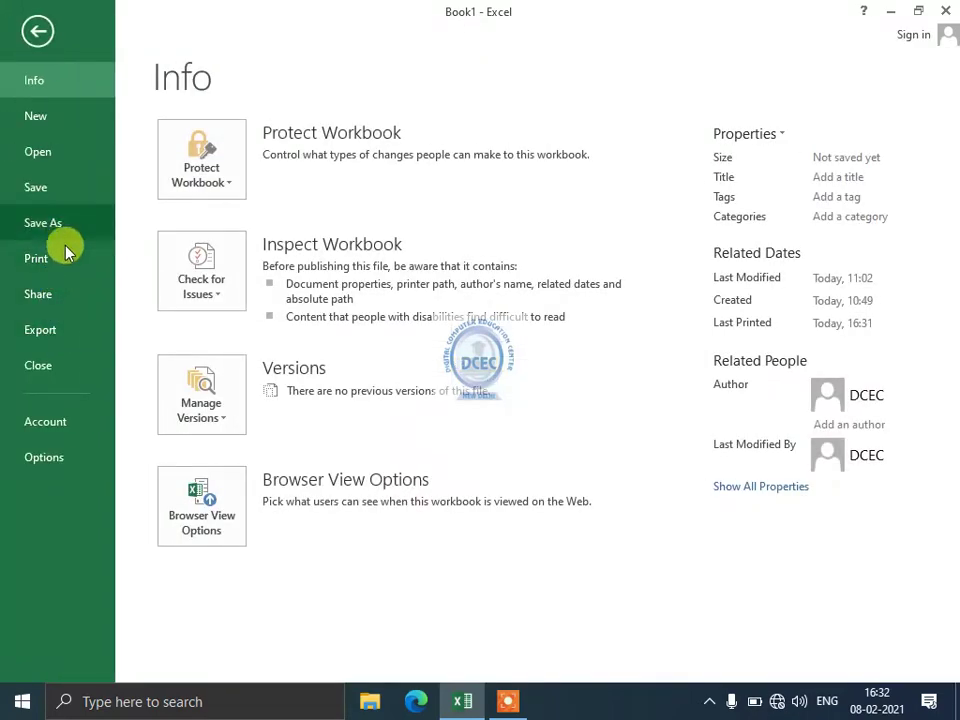
left_click(64, 258)
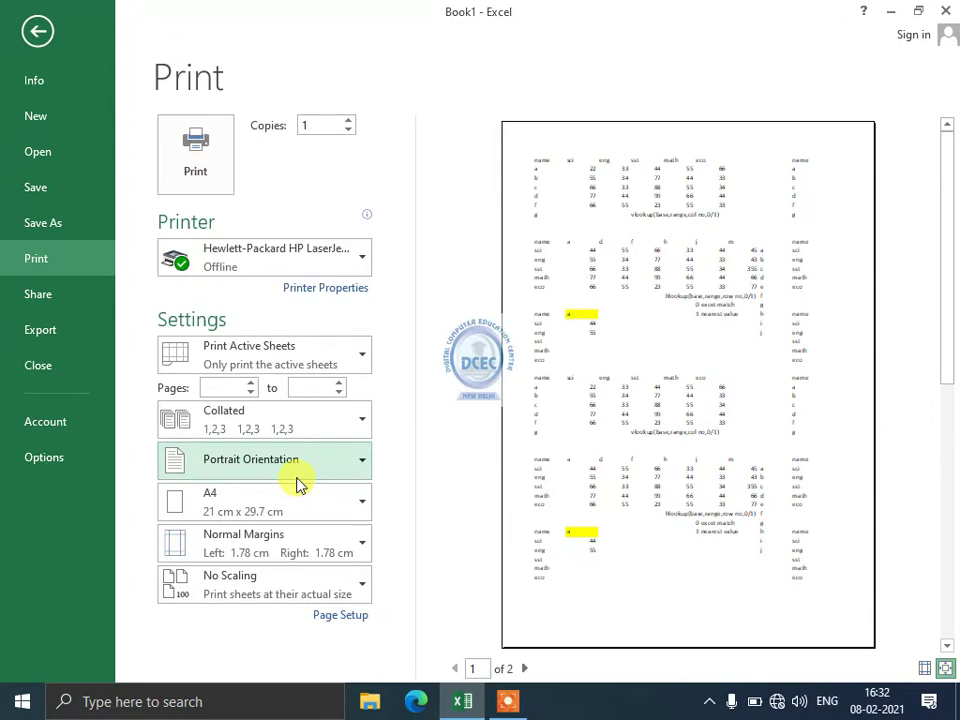
left_click(236, 552)
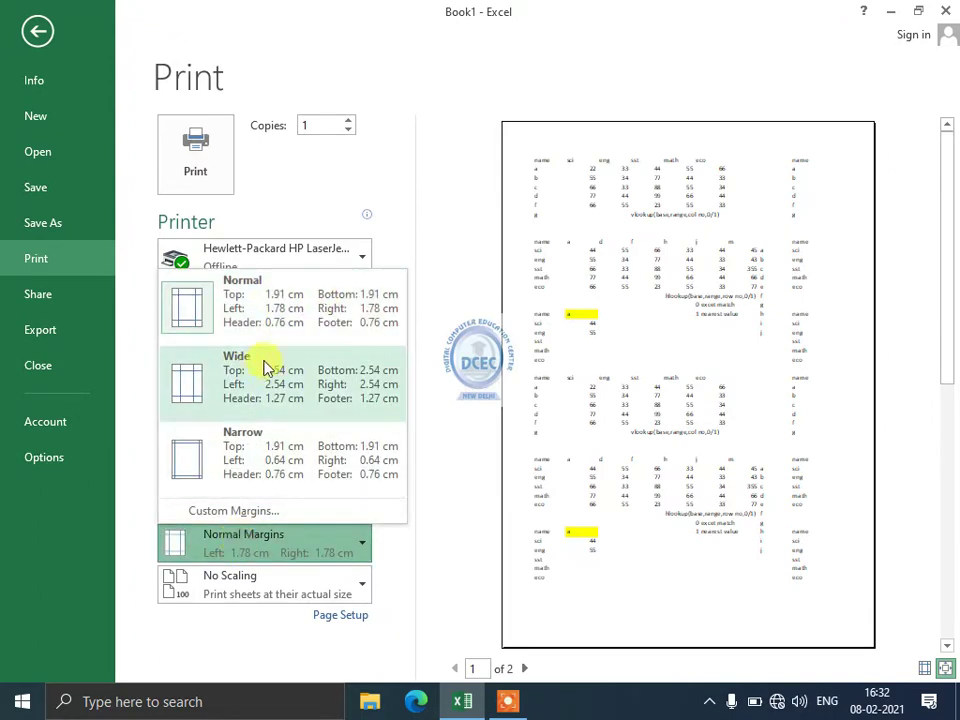
left_click(252, 463)
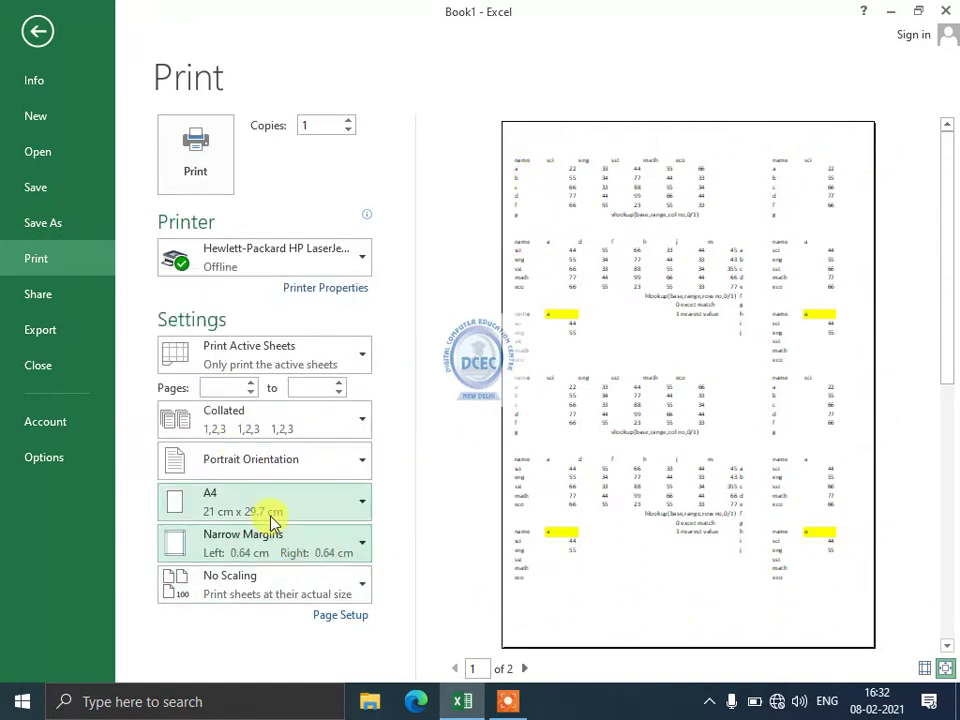
- Review the individual margin values in Page Setup and close it without changing anything
left_click(338, 619)
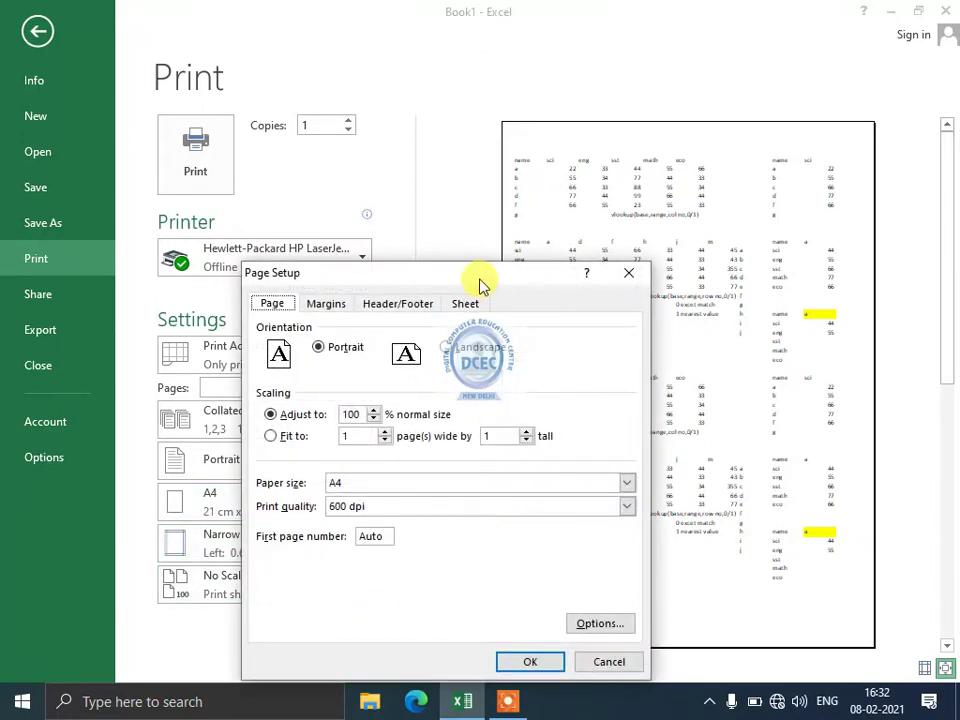
left_click_drag(480, 281, 530, 88)
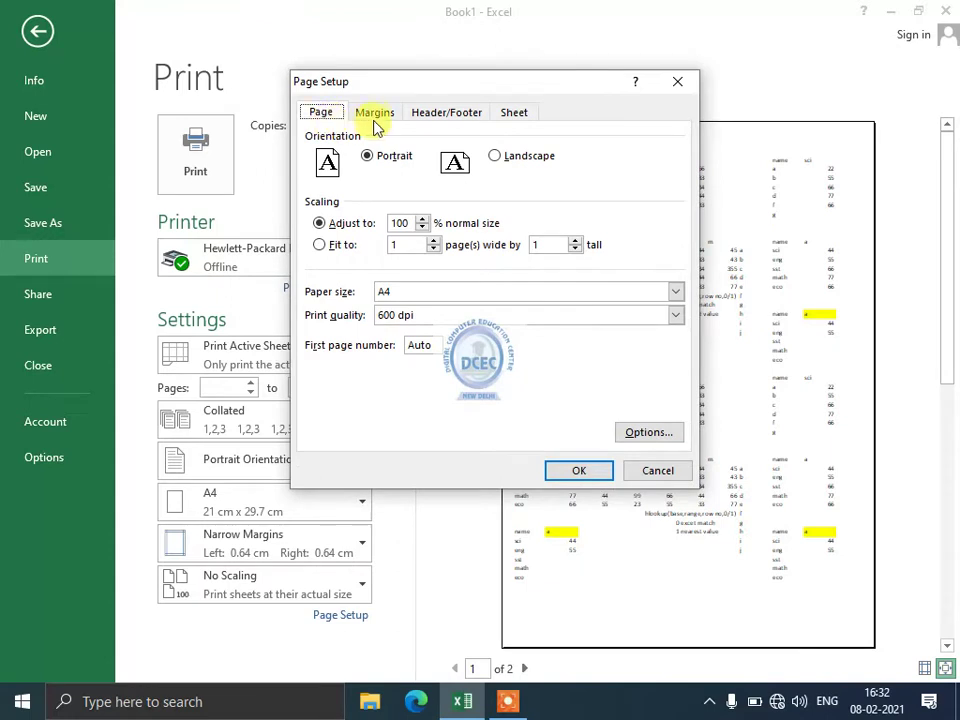
left_click(376, 120)
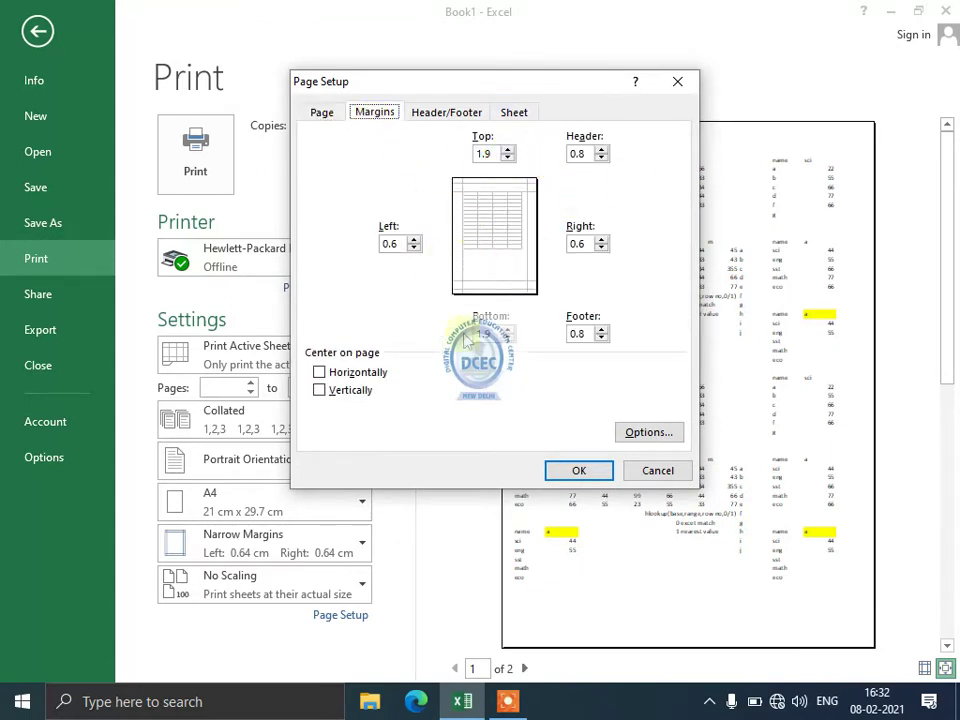
left_click(676, 86)
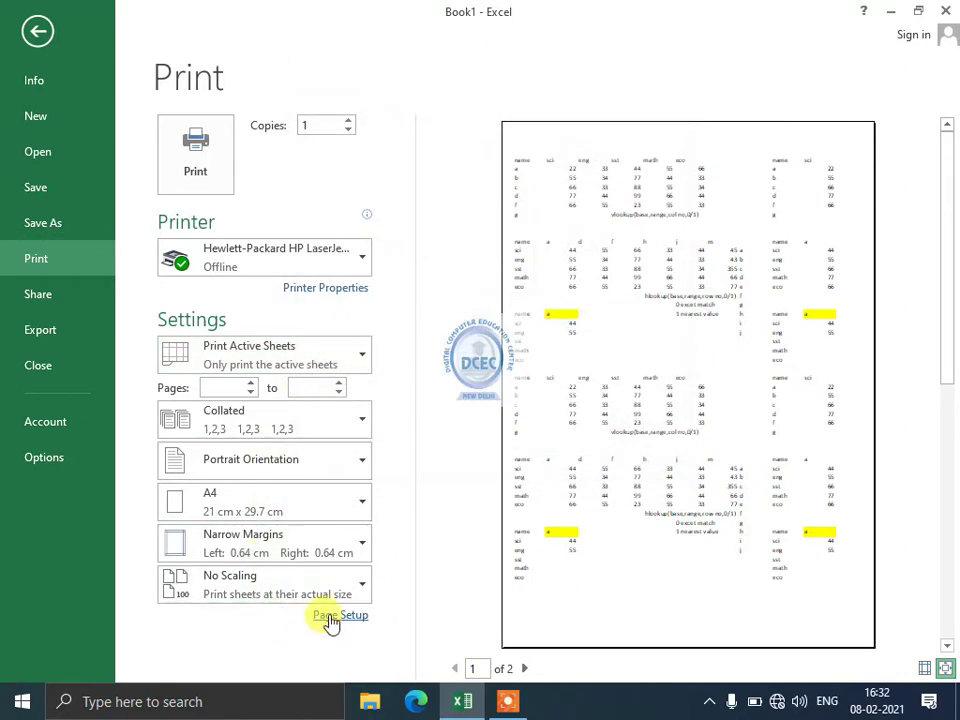
- Apply the Normal margin preset, then set a custom top margin of 3.4 cm in Page Setup
left_click(300, 546)
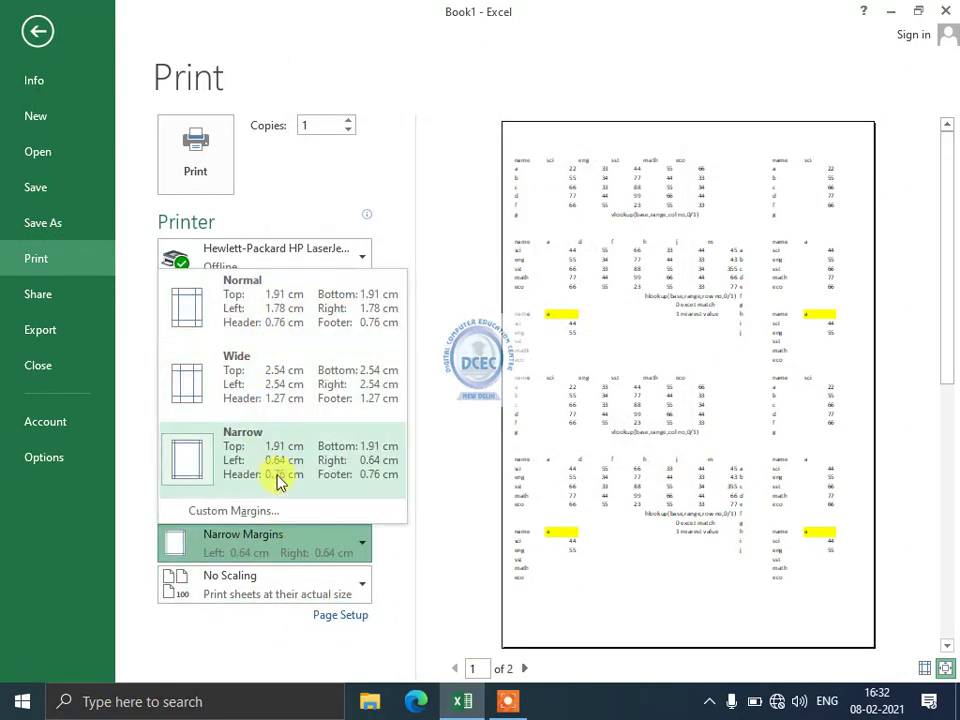
left_click(295, 300)
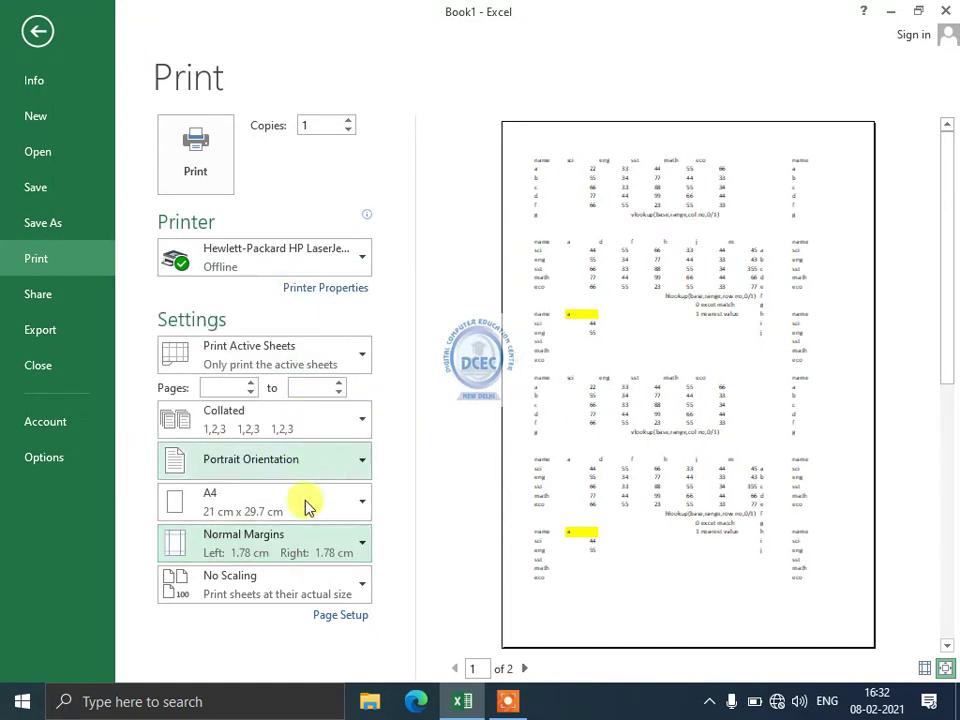
left_click(279, 540)
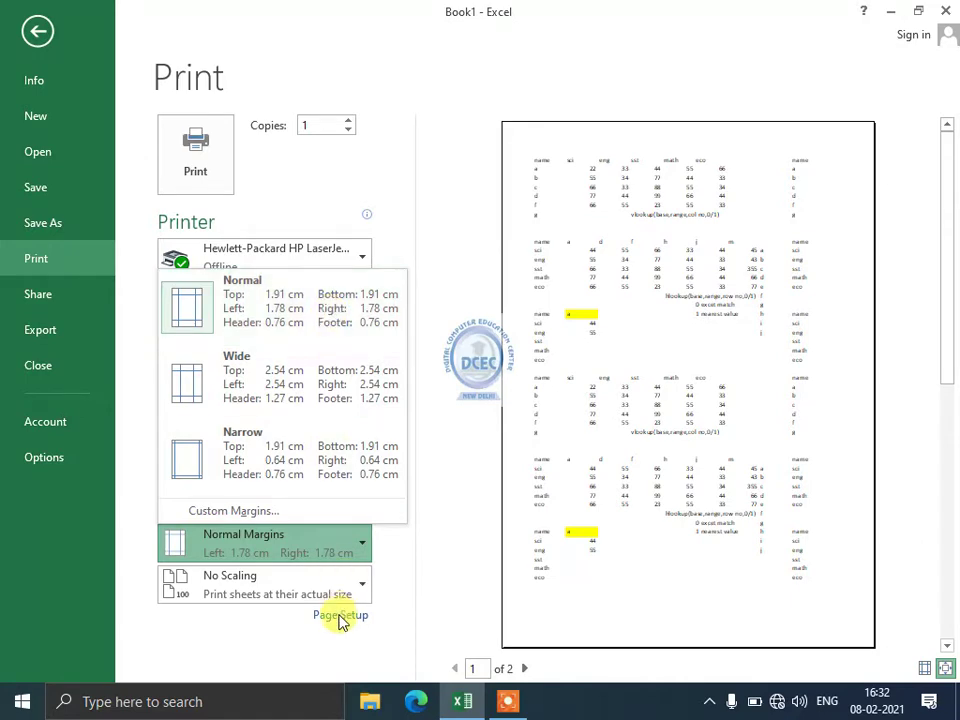
left_click(244, 512)
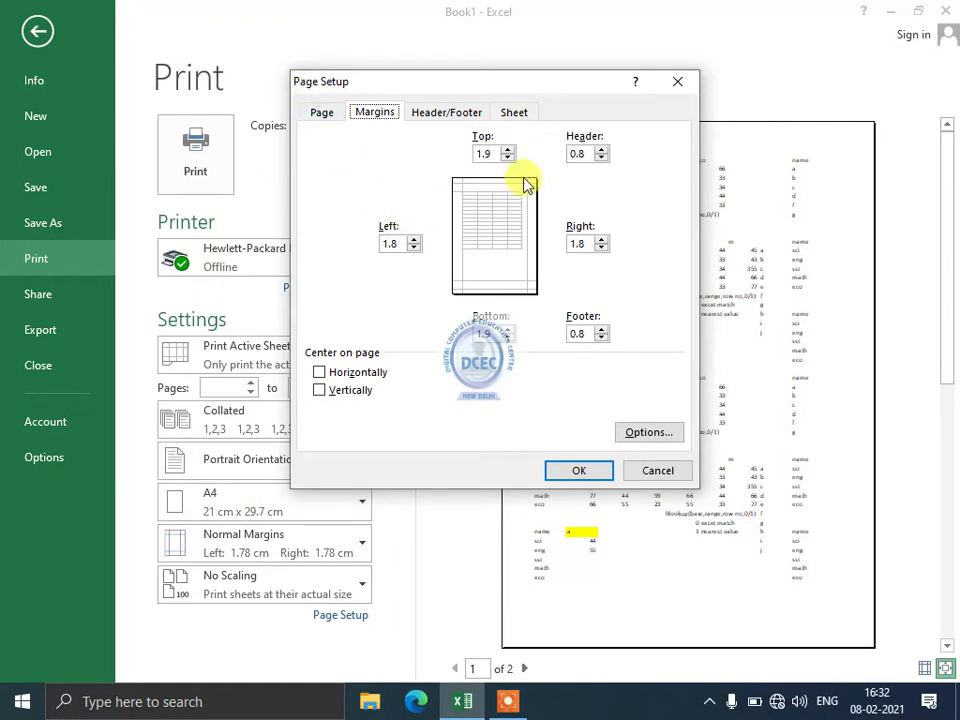
double_click(500, 152)
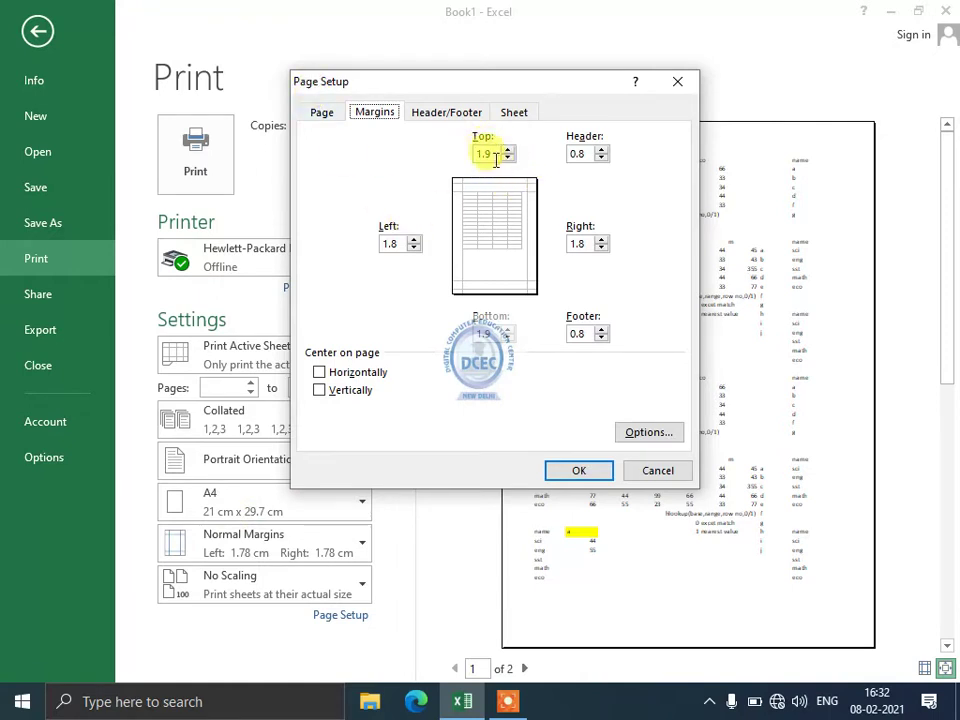
double_click(587, 243)
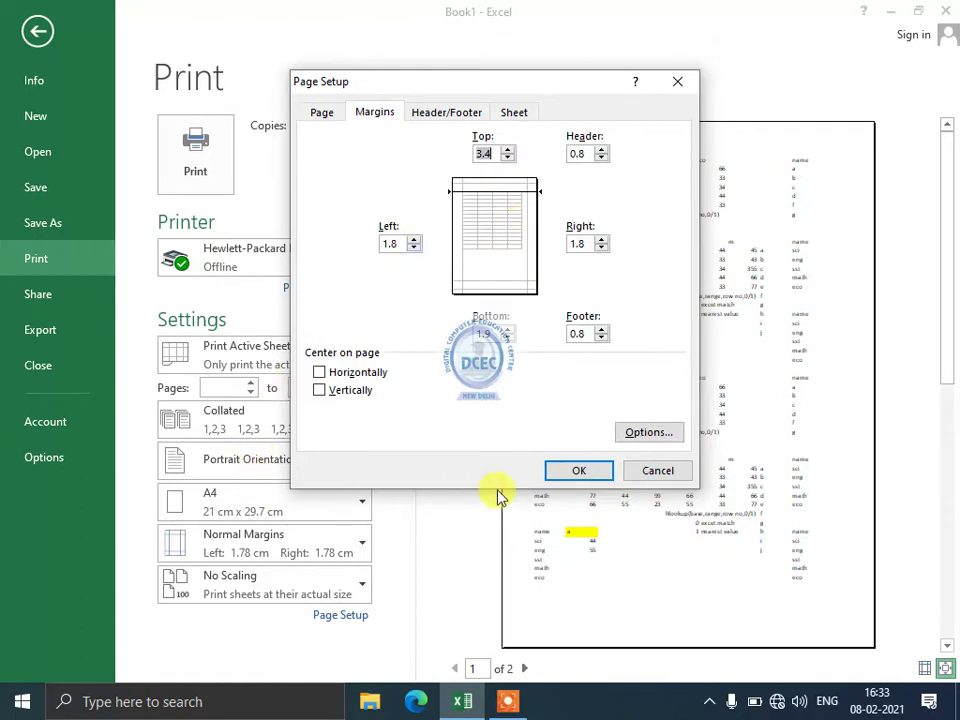
left_click(568, 472)
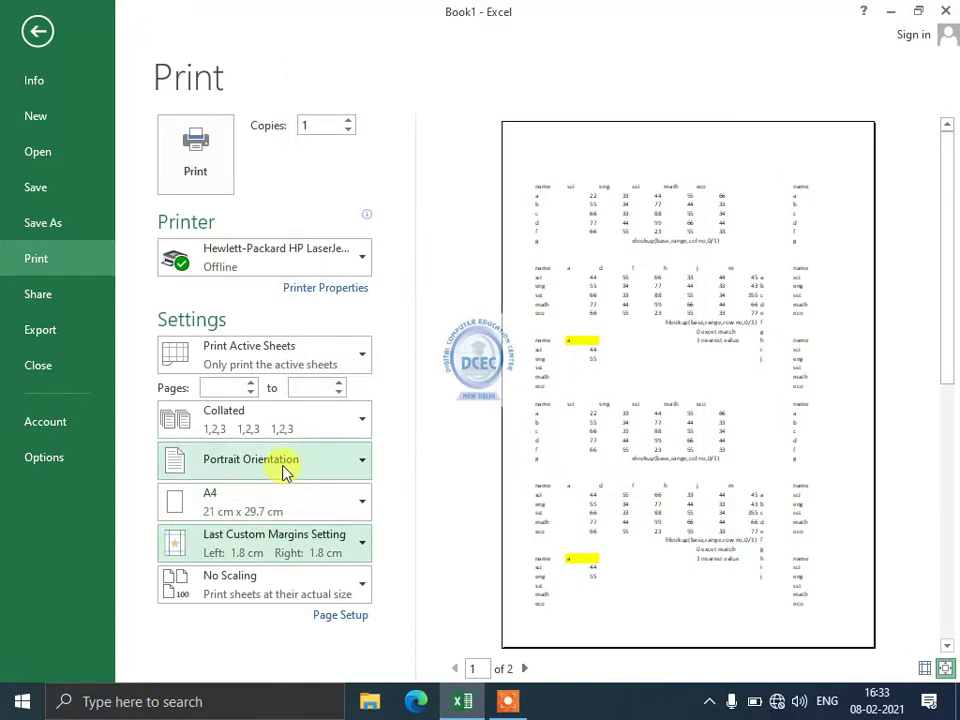
- Return the page margins from the custom setting to the Normal preset
left_click(279, 538)
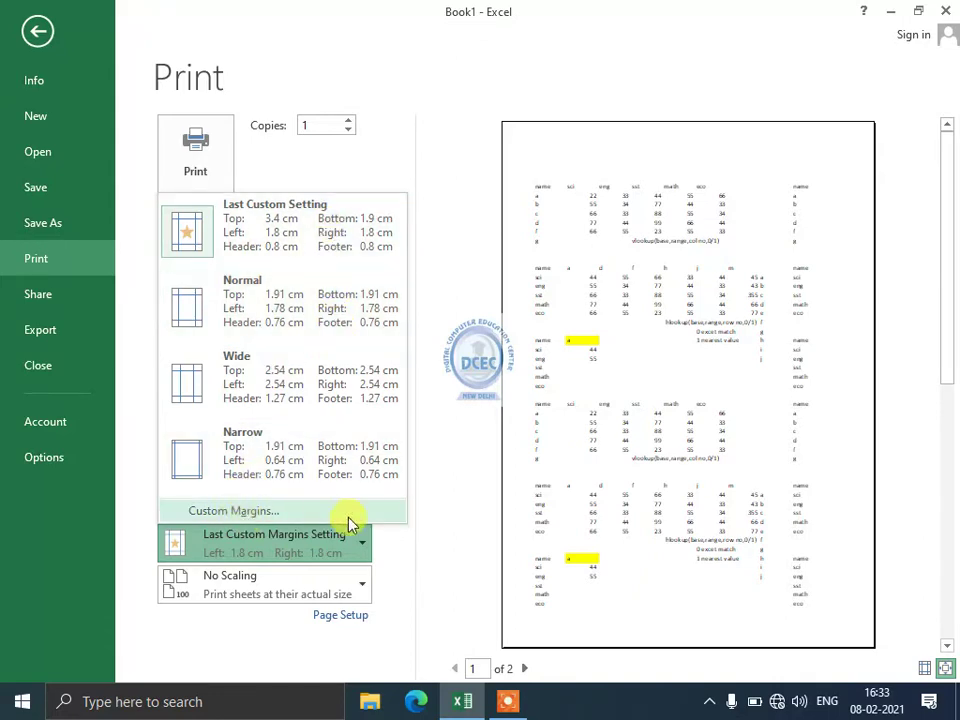
left_click(317, 540)
left_click(311, 540)
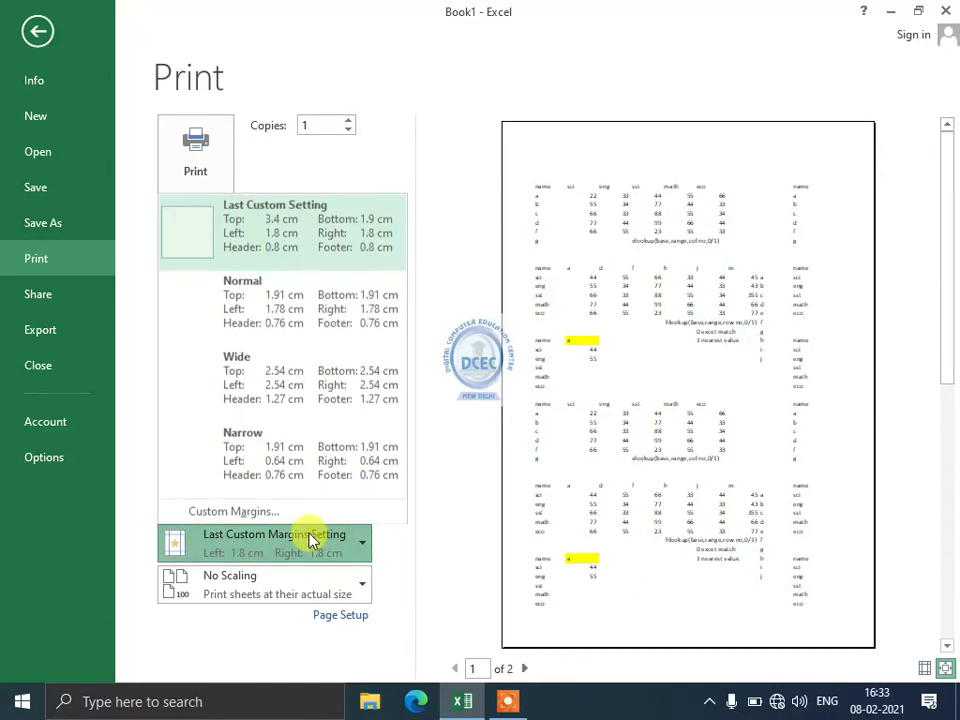
left_click(291, 316)
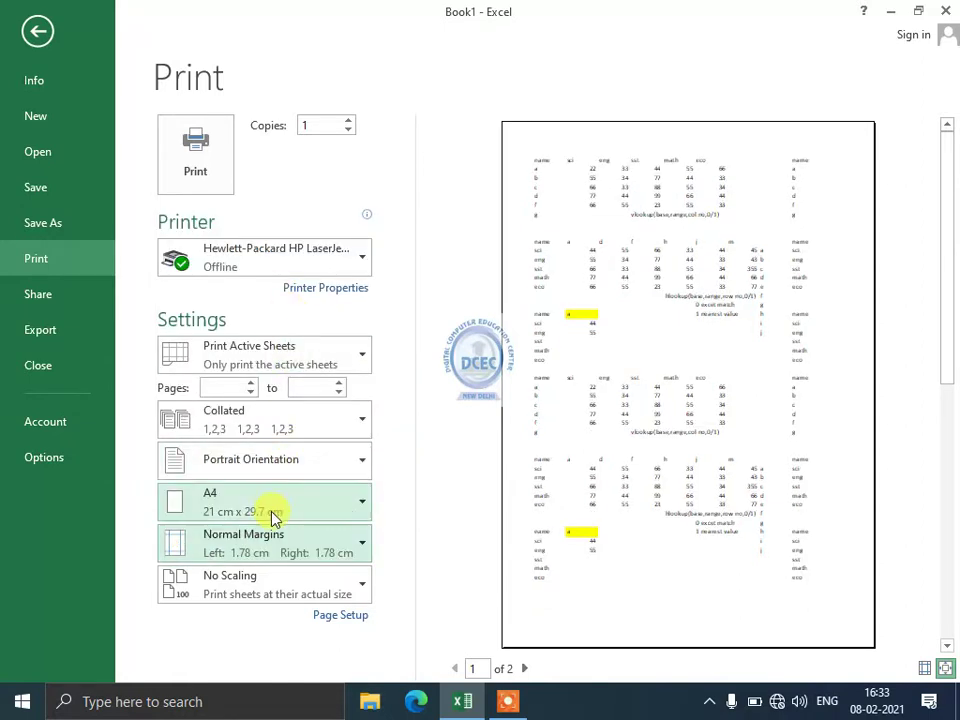
- Look through the paper sizes, then preview the sheet in landscape orientation and switch it back to portrait
left_click(275, 515)
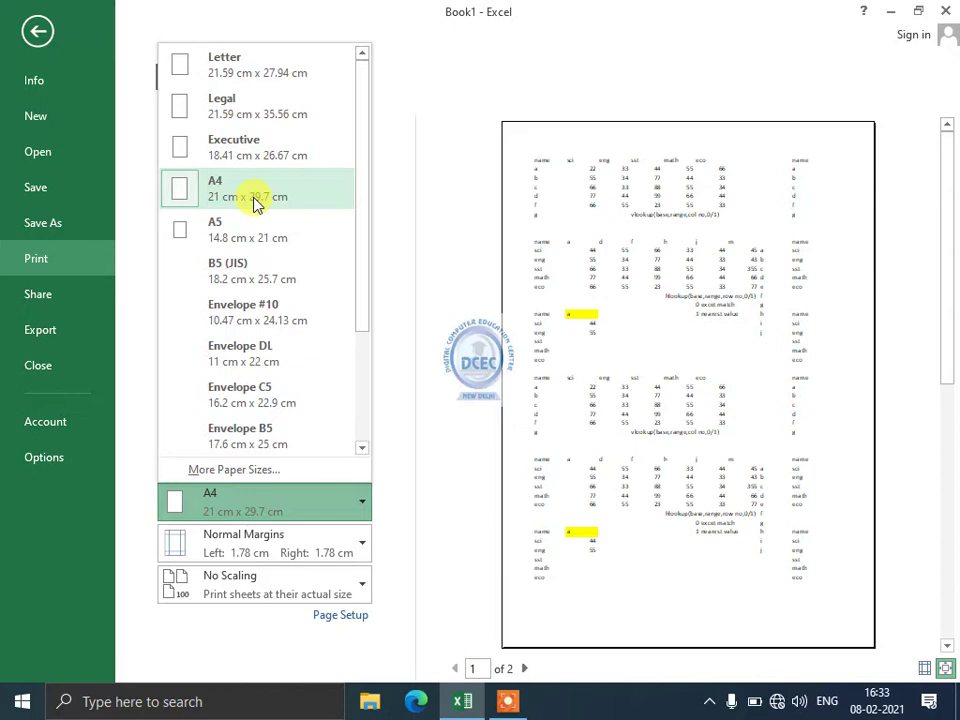
left_click(378, 166)
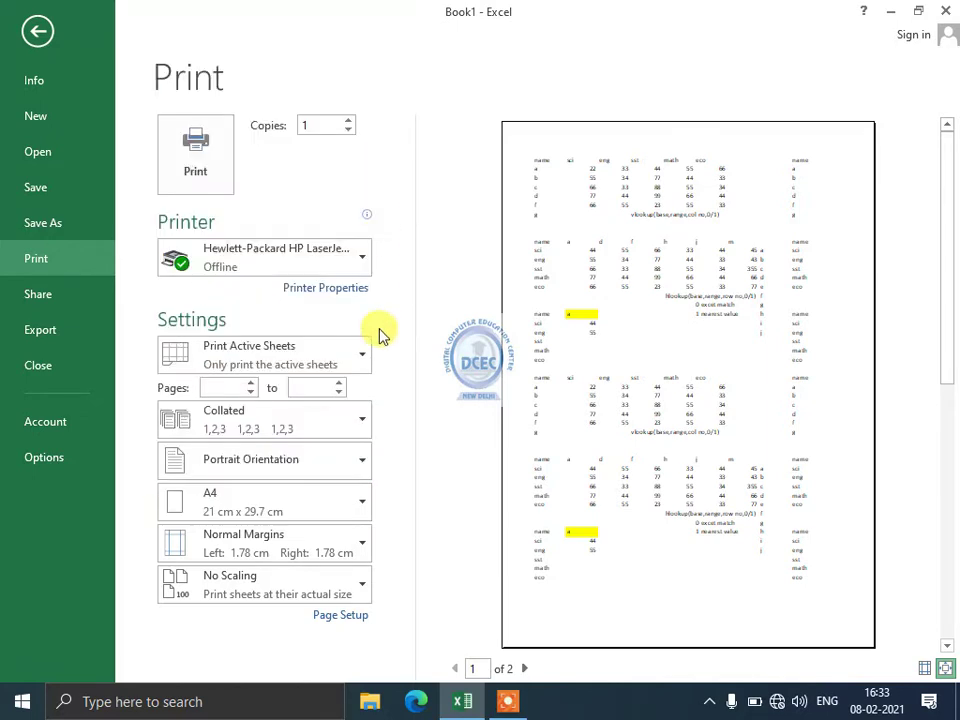
left_click(236, 468)
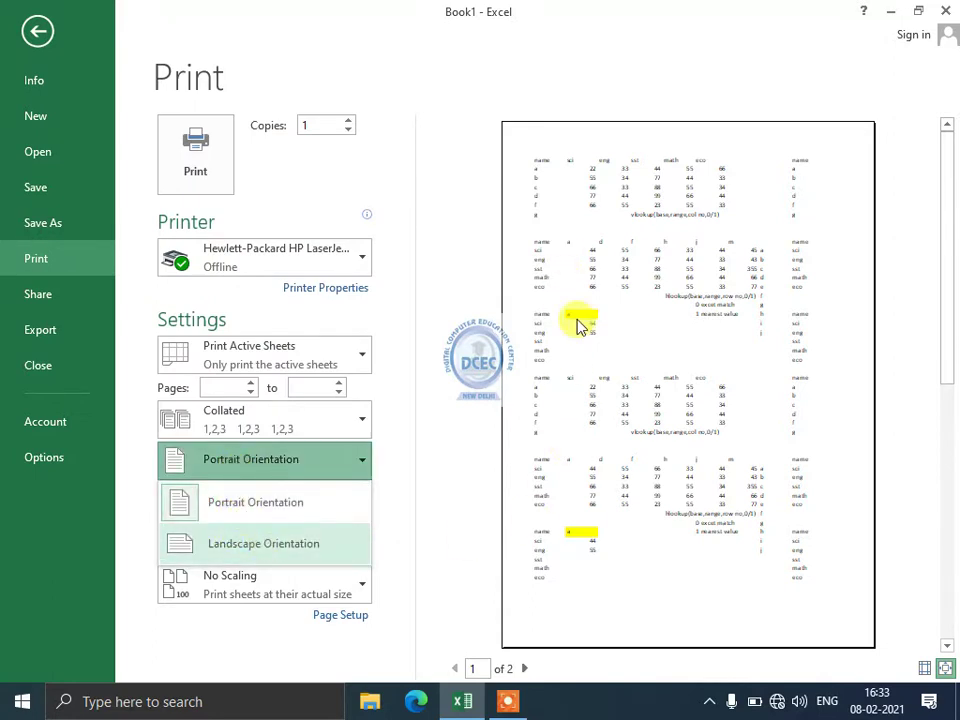
left_click(307, 562)
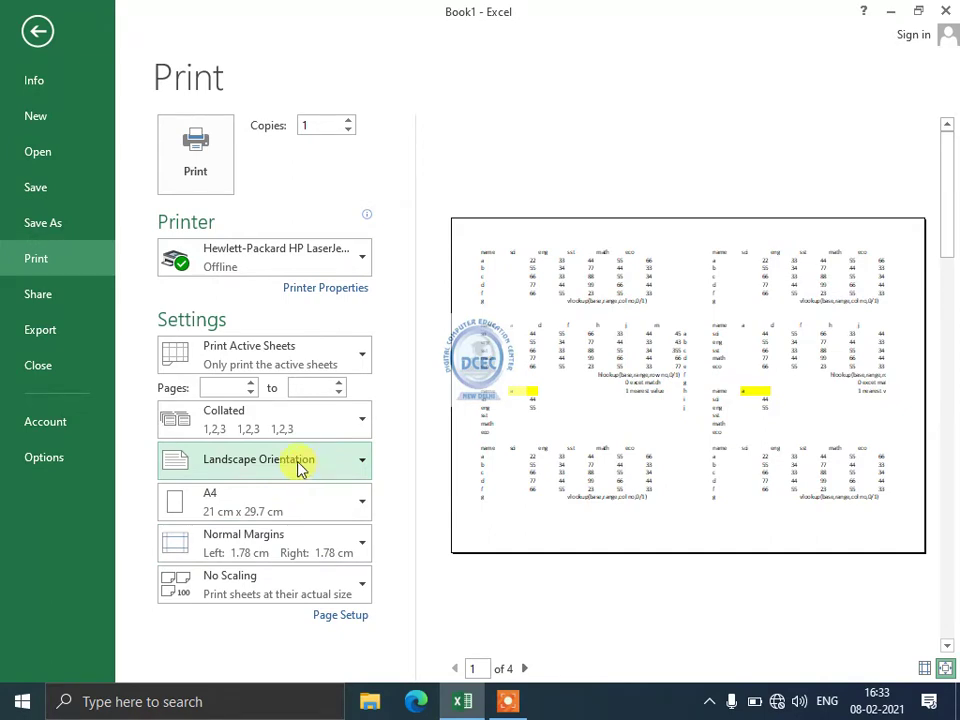
left_click(300, 470)
left_click(279, 492)
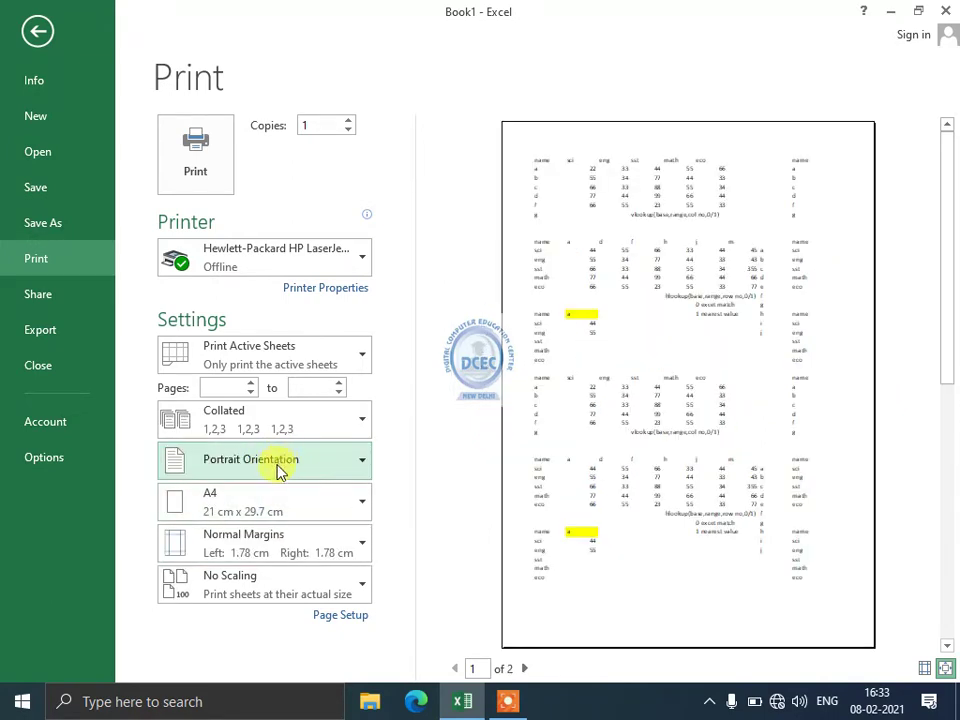
- Review the page and margin settings in Page Setup and close it without changing anything
left_click(342, 617)
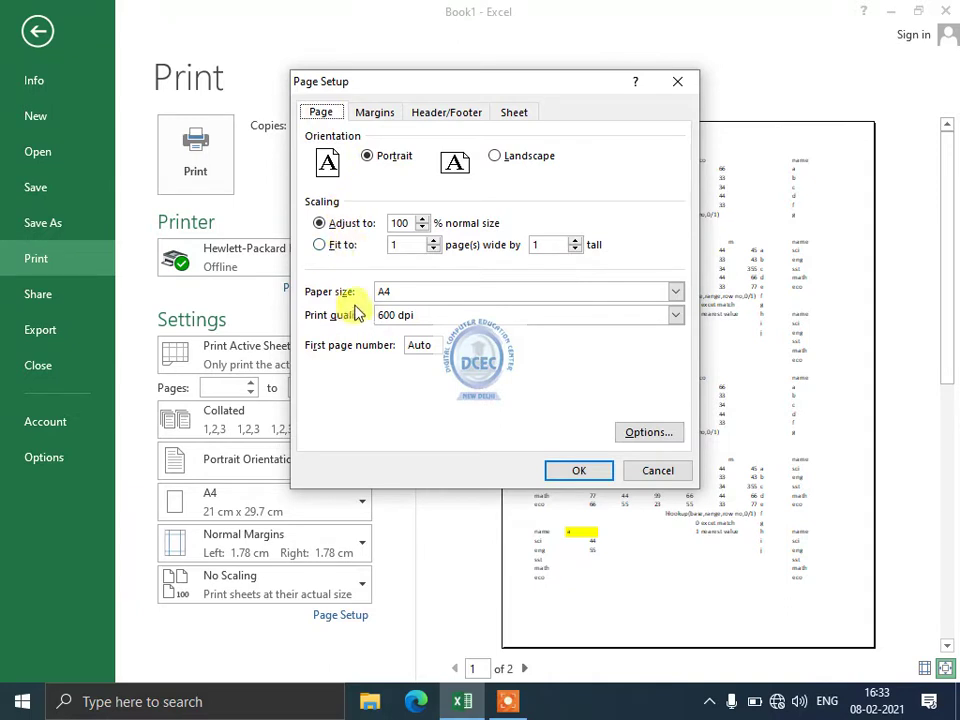
left_click(376, 116)
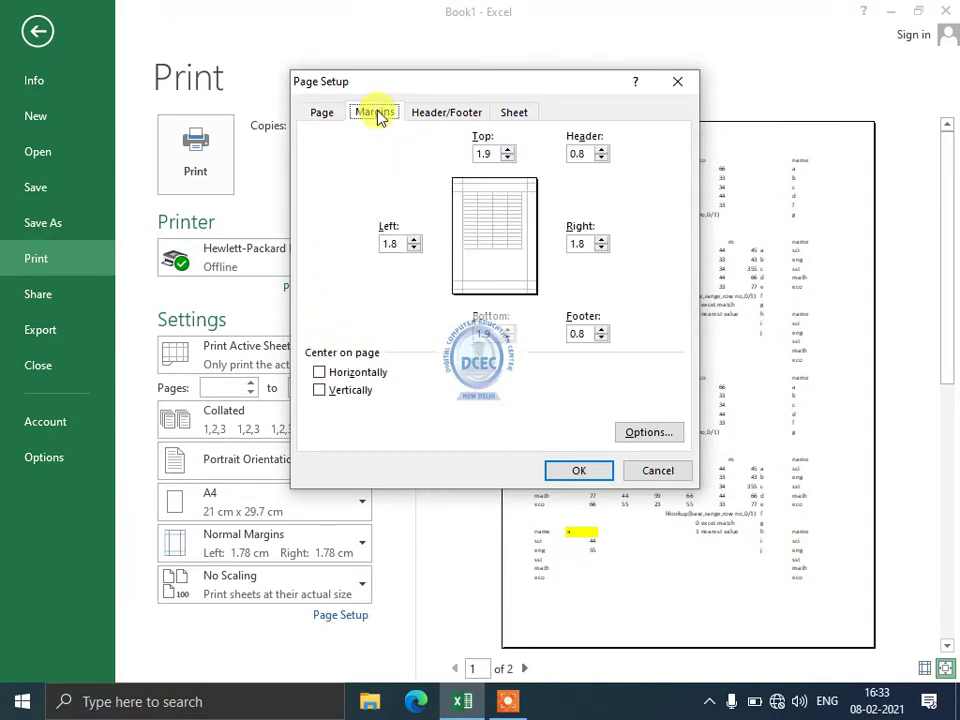
left_click(318, 116)
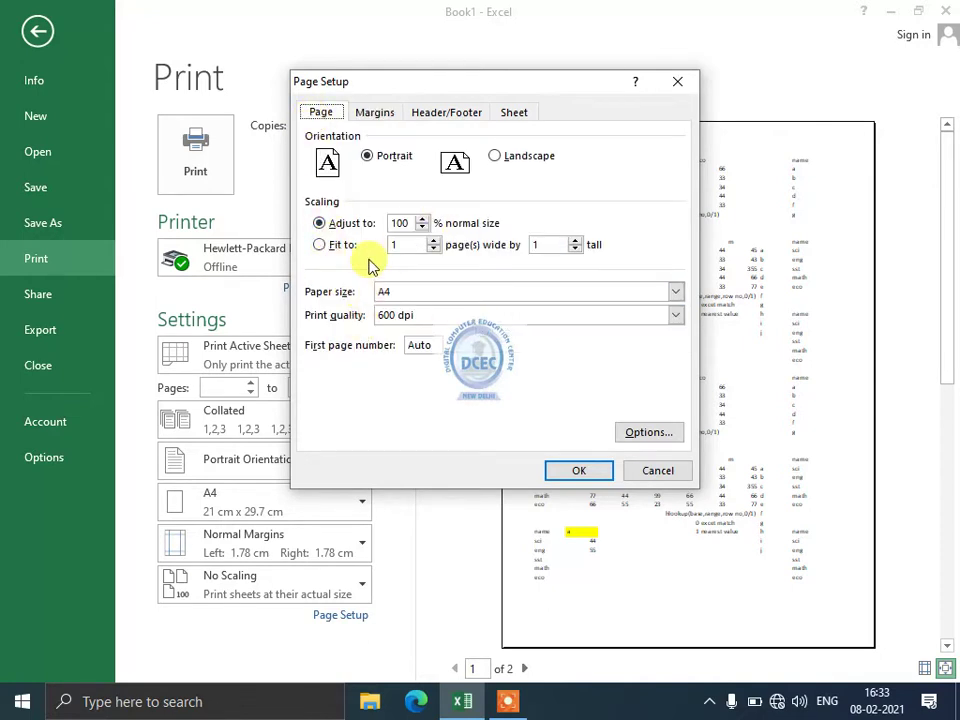
left_click(677, 82)
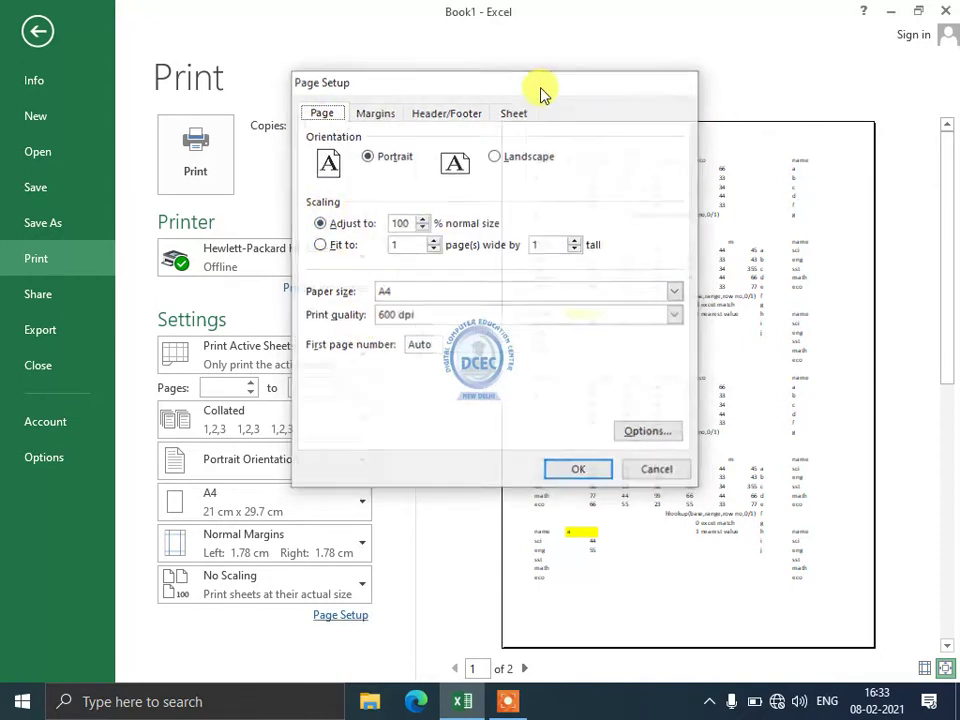
left_click(266, 469)
left_click(268, 516)
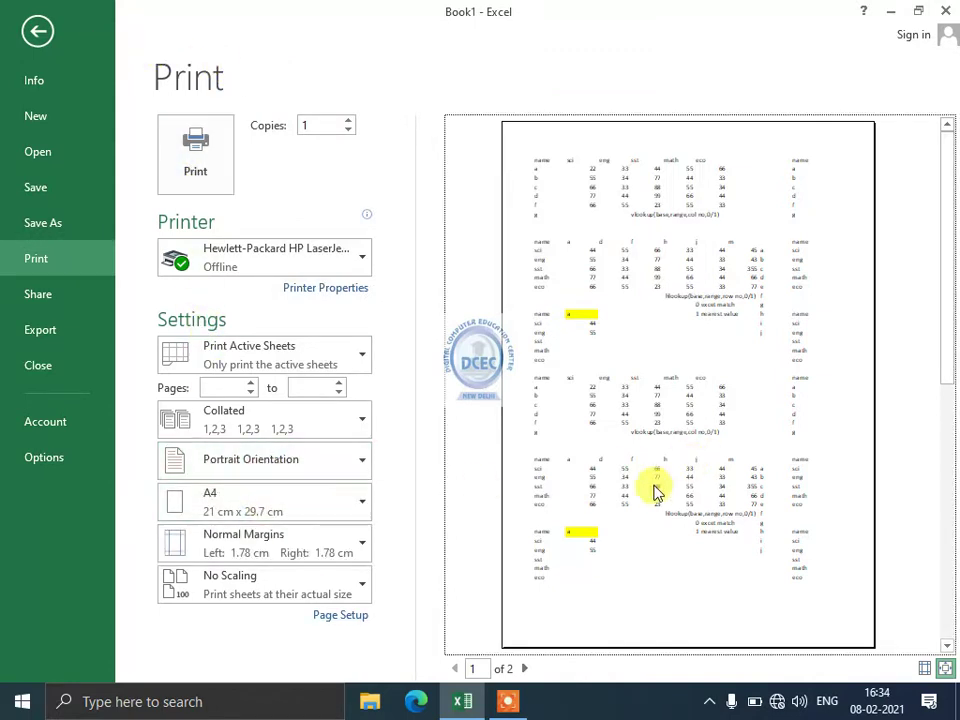
- Page back and forth through the print preview to check how the tables are divided between the pages
left_click(524, 670)
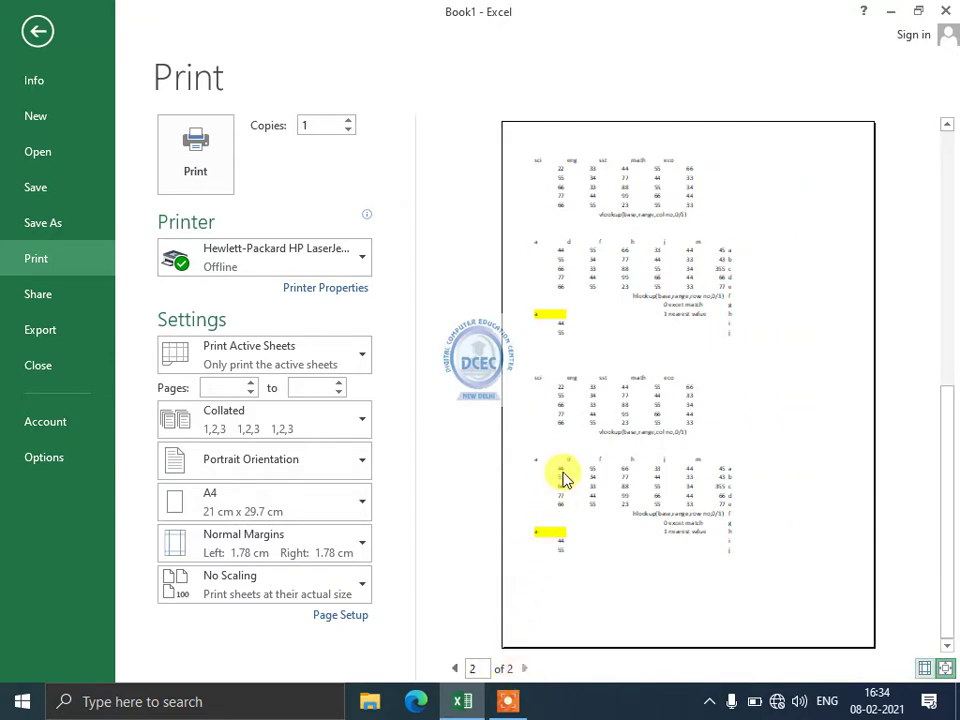
left_click(455, 668)
left_click(524, 670)
left_click(455, 669)
left_click(531, 669)
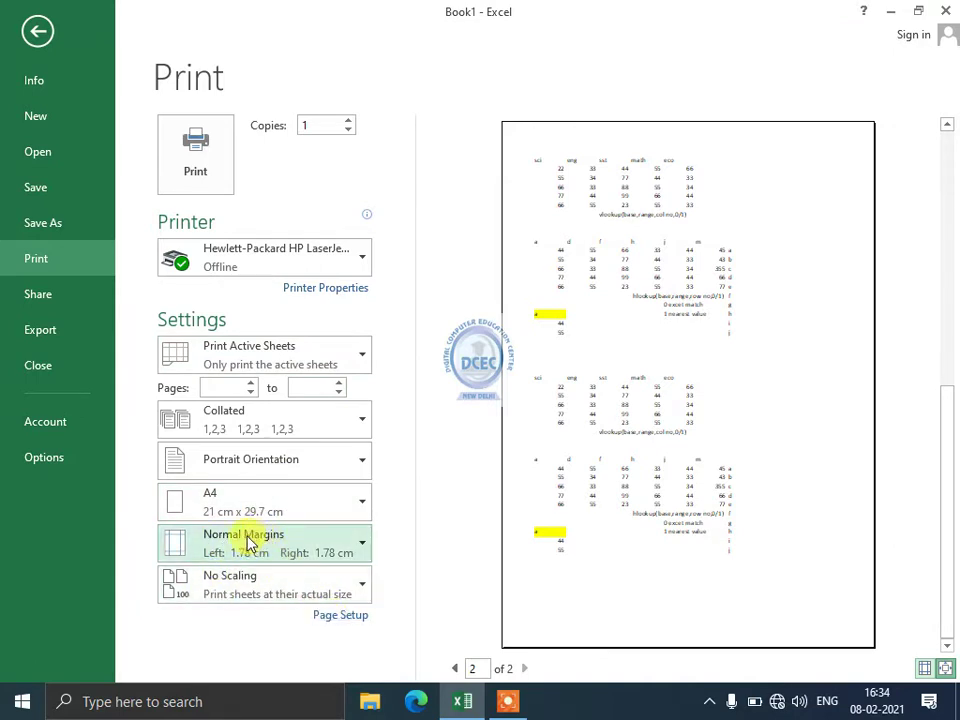
- Try scaling the printout with Fit Sheet on One Page, then return it to No Scaling
left_click(242, 587)
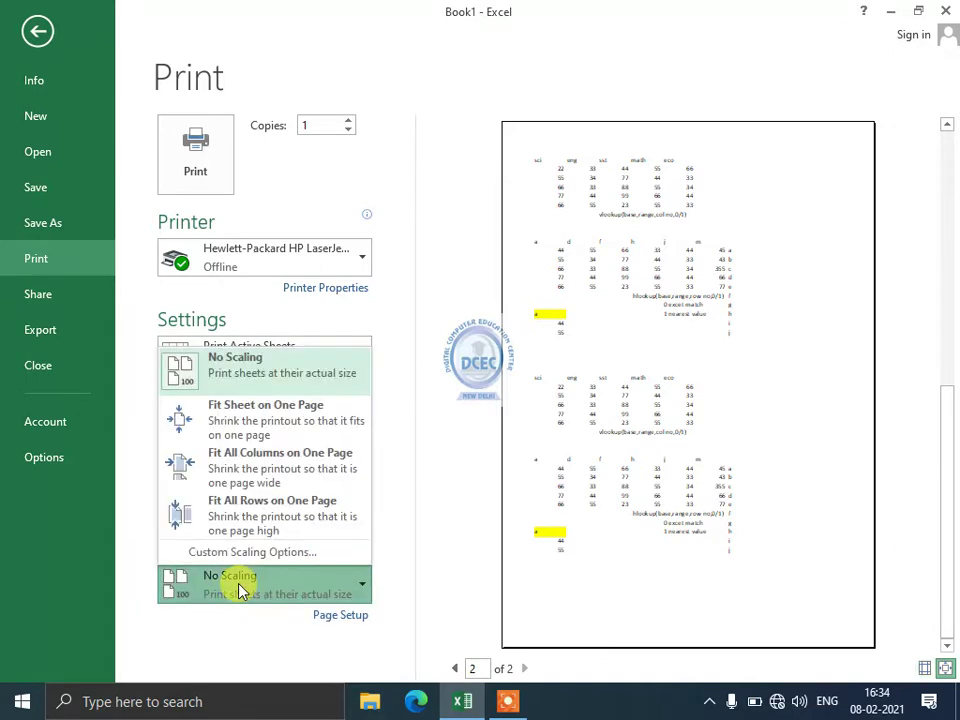
left_click(285, 420)
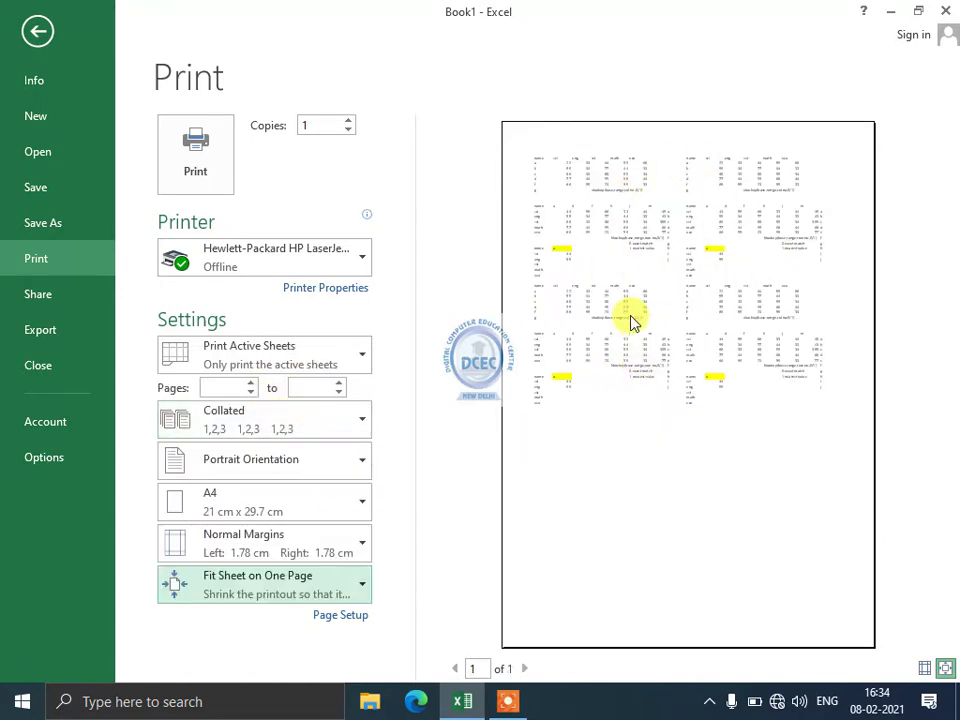
left_click(274, 579)
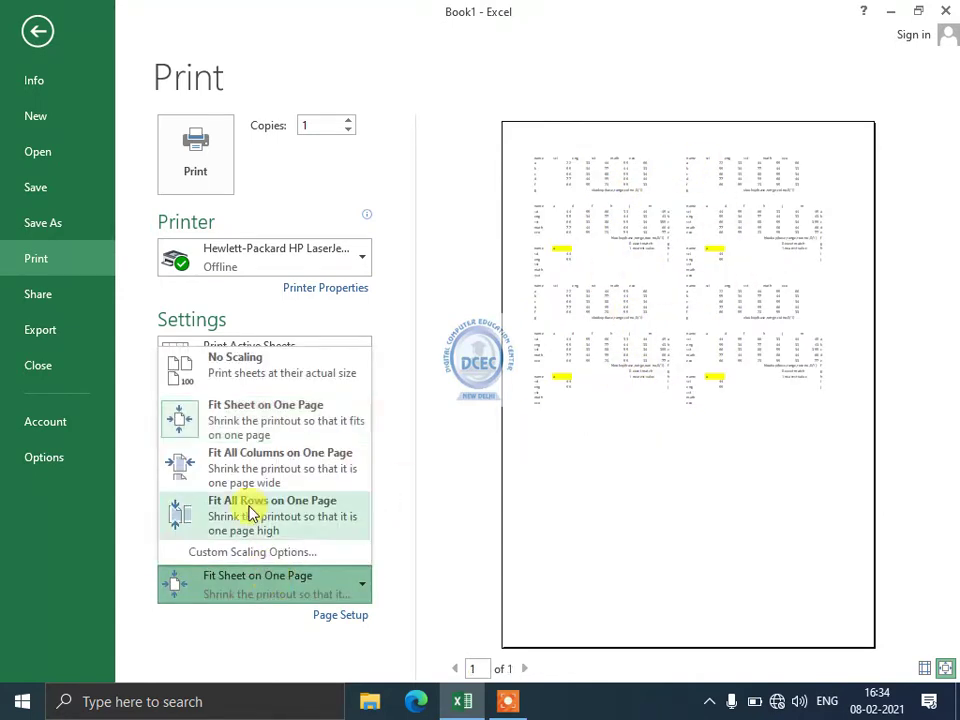
left_click(258, 374)
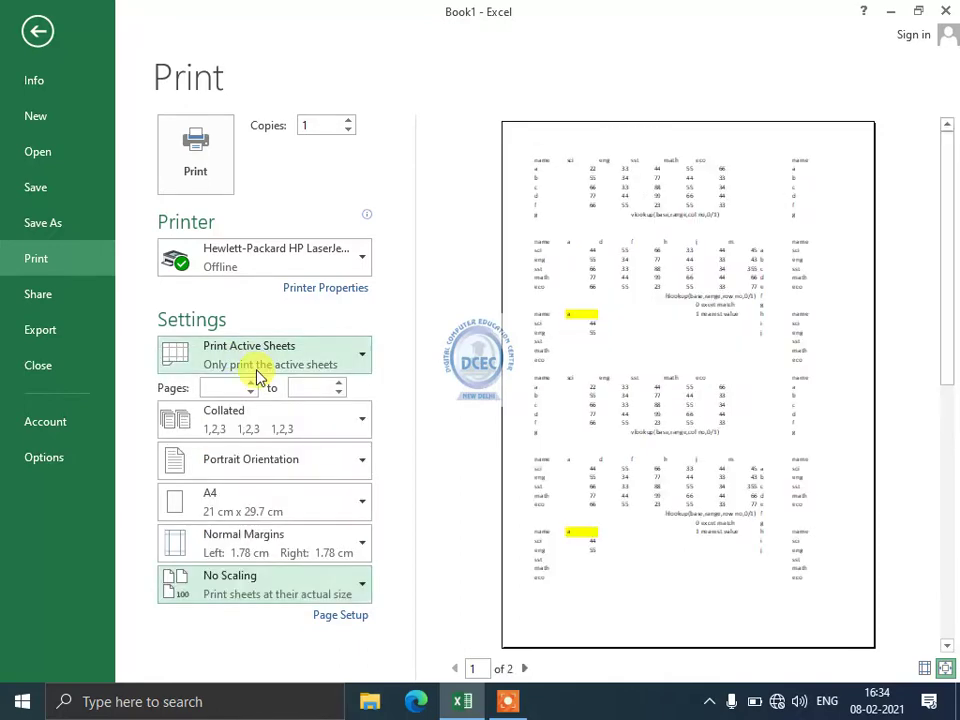
- Set the Page Setup scaling to fit 1 page wide by 1 tall and inspect the preview up close
left_click(337, 616)
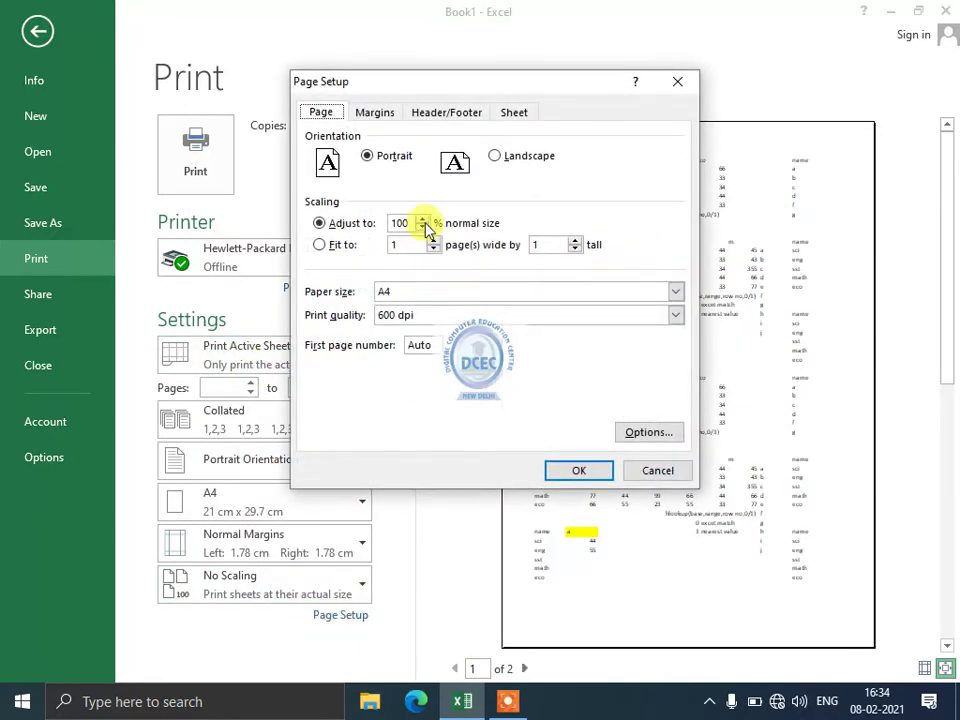
left_click_drag(392, 86, 332, 94)
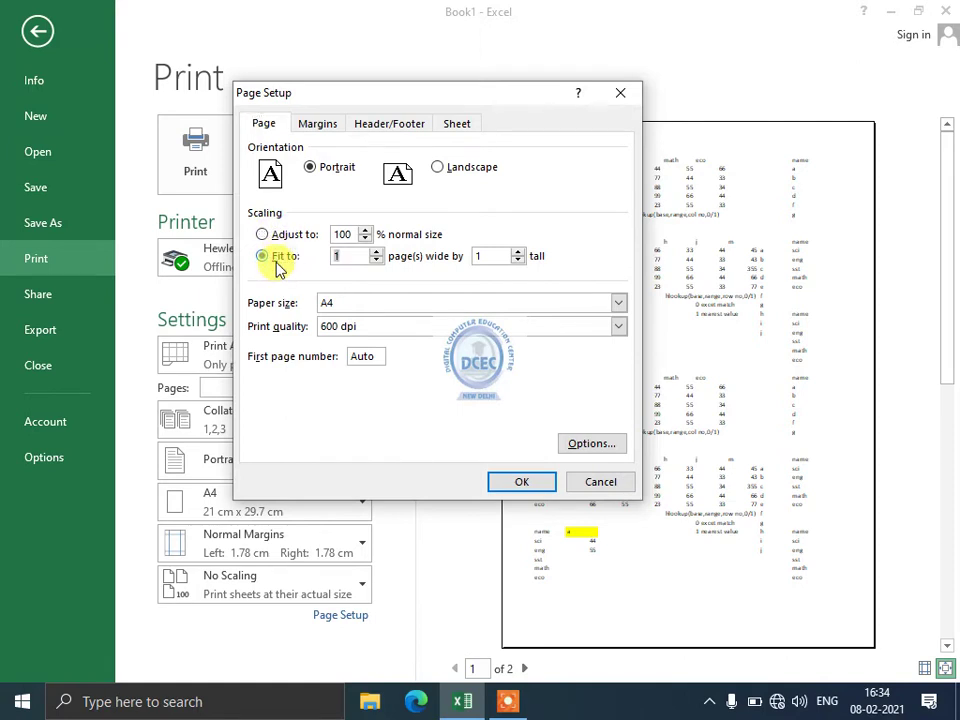
left_click(276, 262)
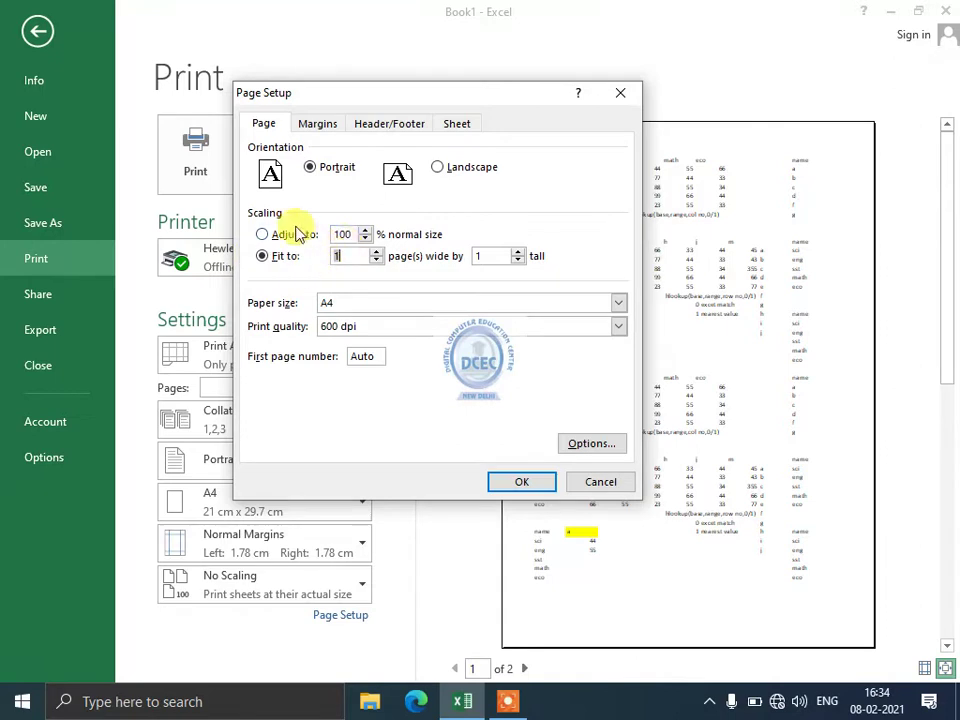
left_click(519, 483)
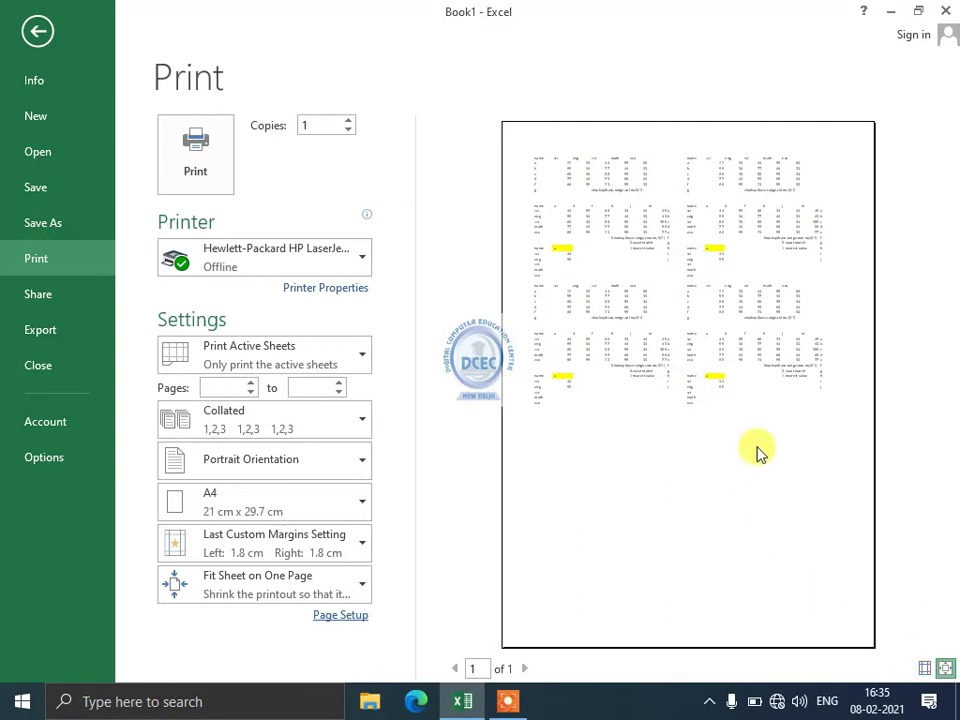
left_click(945, 668)
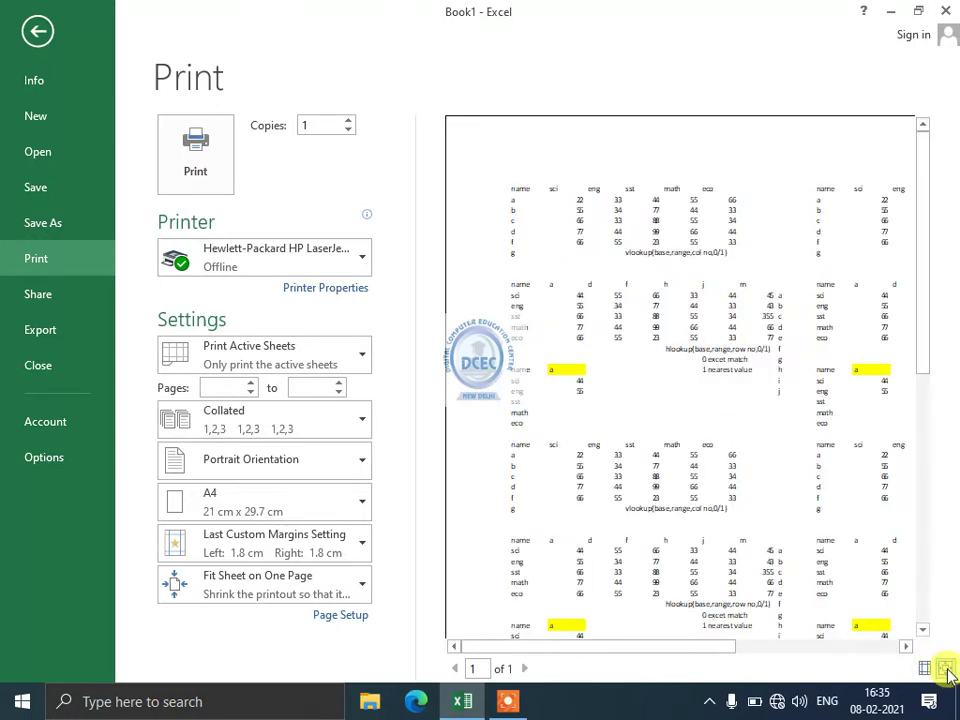
left_click(945, 669)
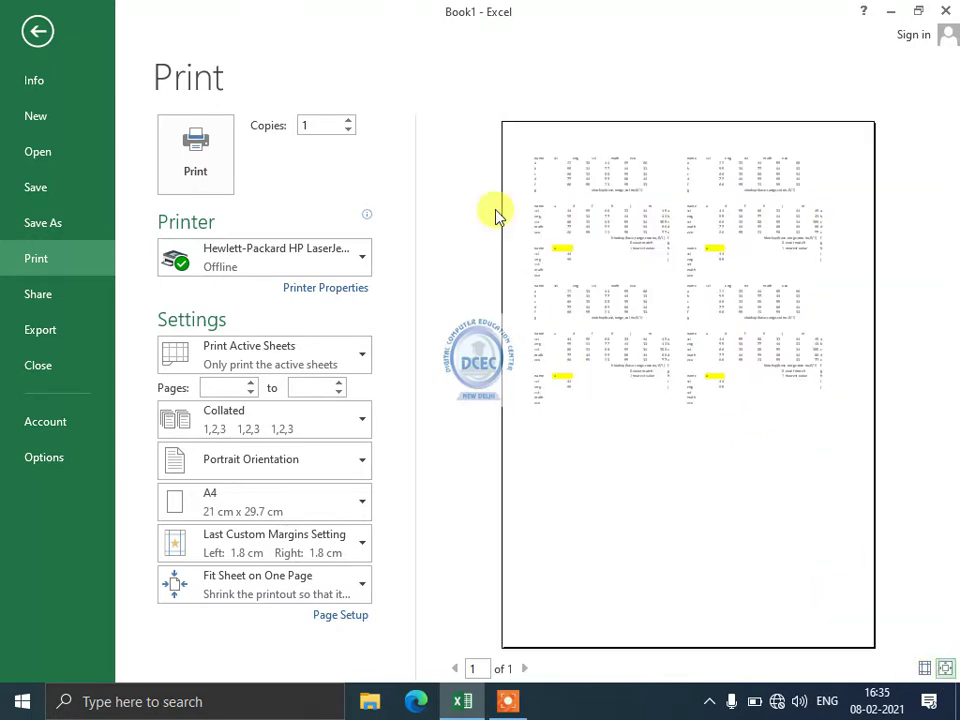
- Set the Page Setup scaling to adjust to 100% normal size, check the preview and return to the worksheet
left_click(325, 593)
left_click(338, 617)
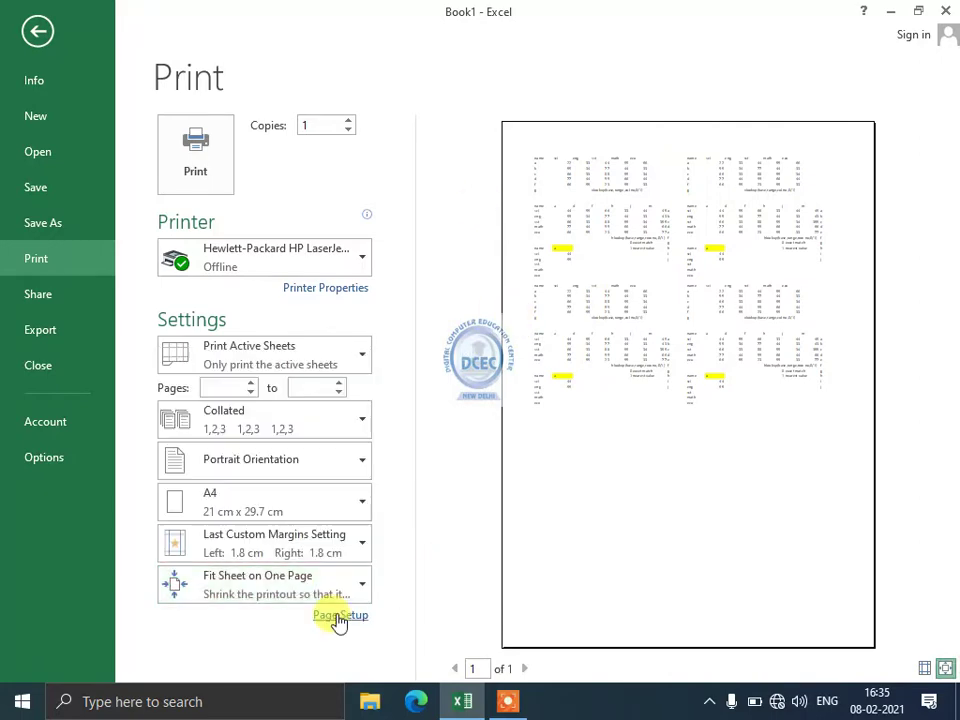
left_click(338, 617)
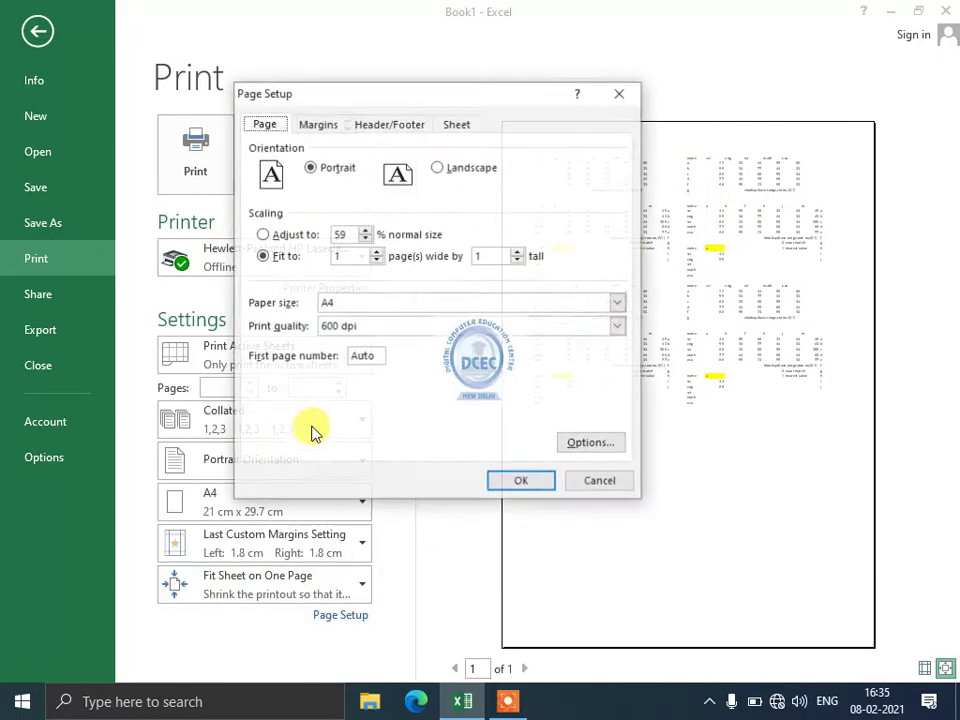
left_click(263, 235)
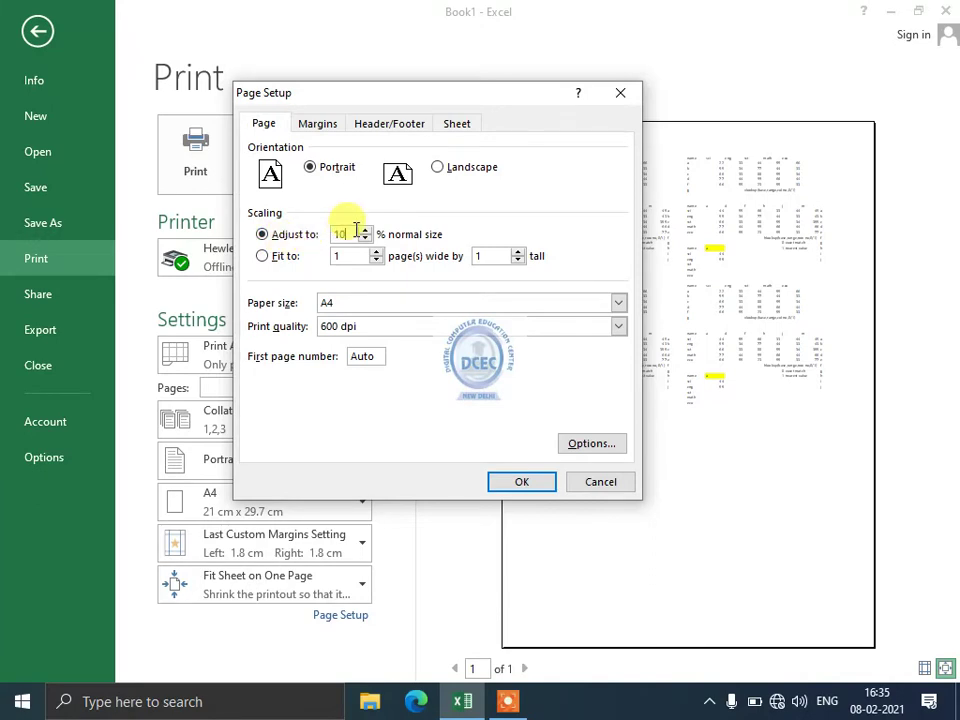
left_click(515, 488)
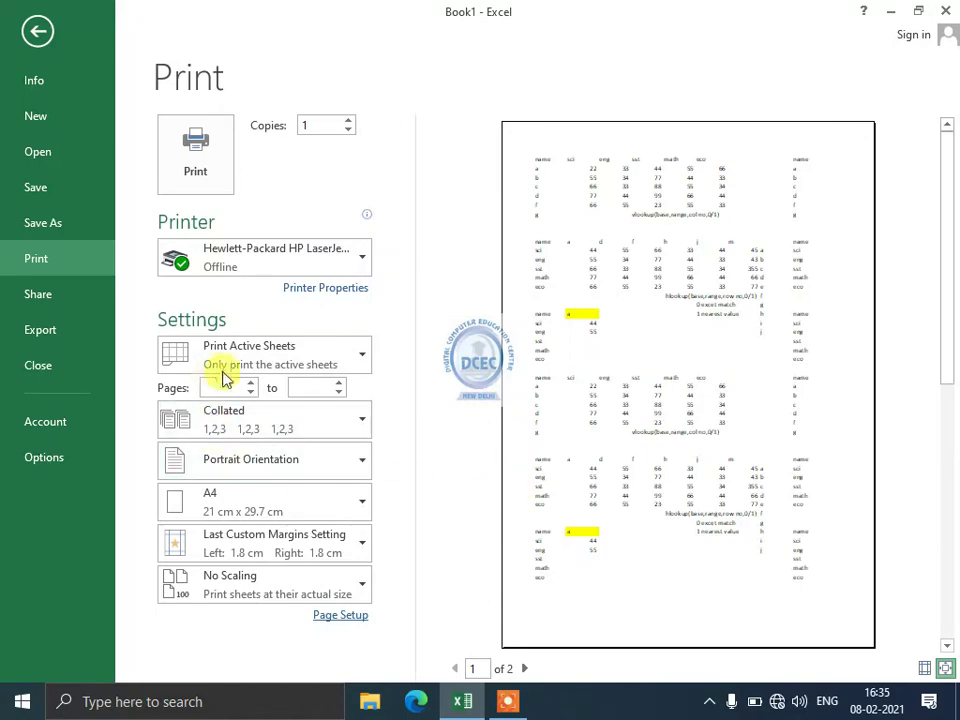
left_click(40, 32)
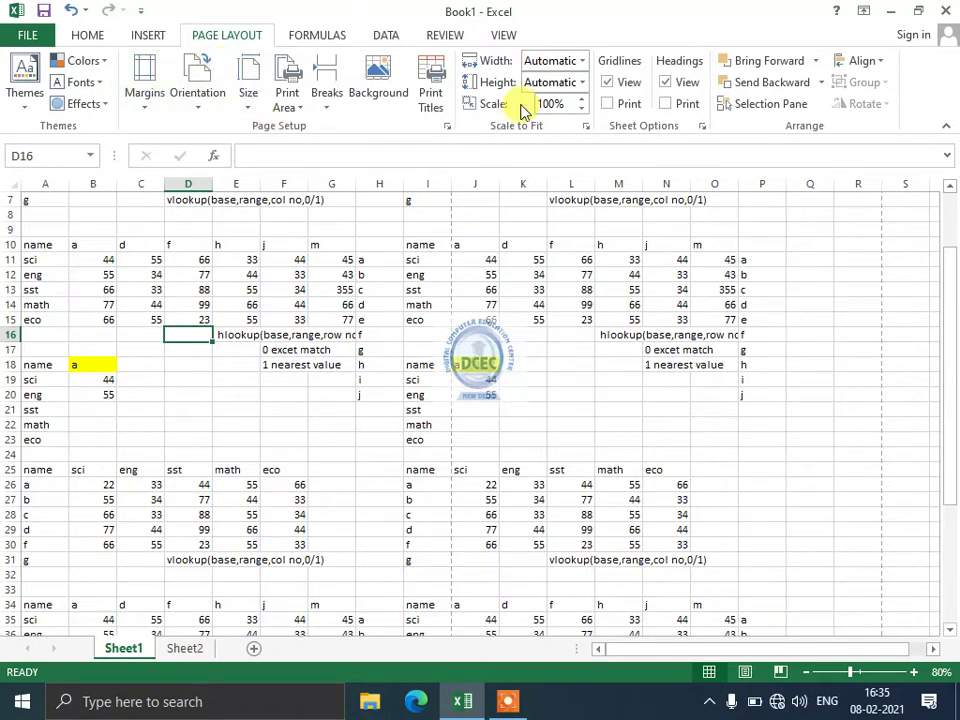
- Set the number of print copies to 3 and keep the page order as Collated
left_click(27, 34)
left_click(30, 258)
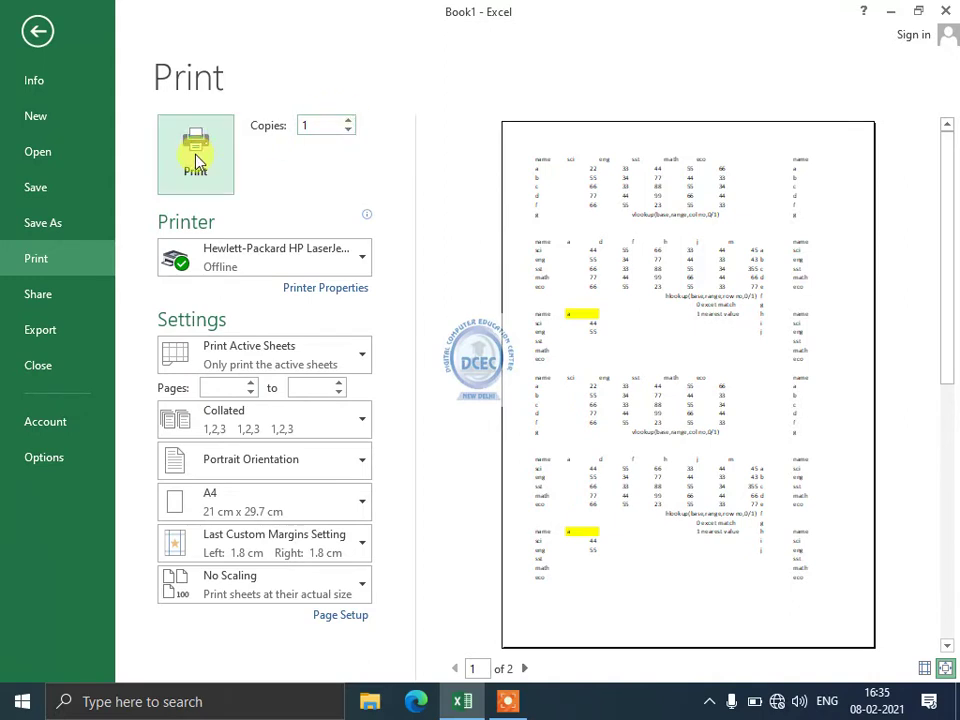
left_click(348, 121)
left_click(348, 121)
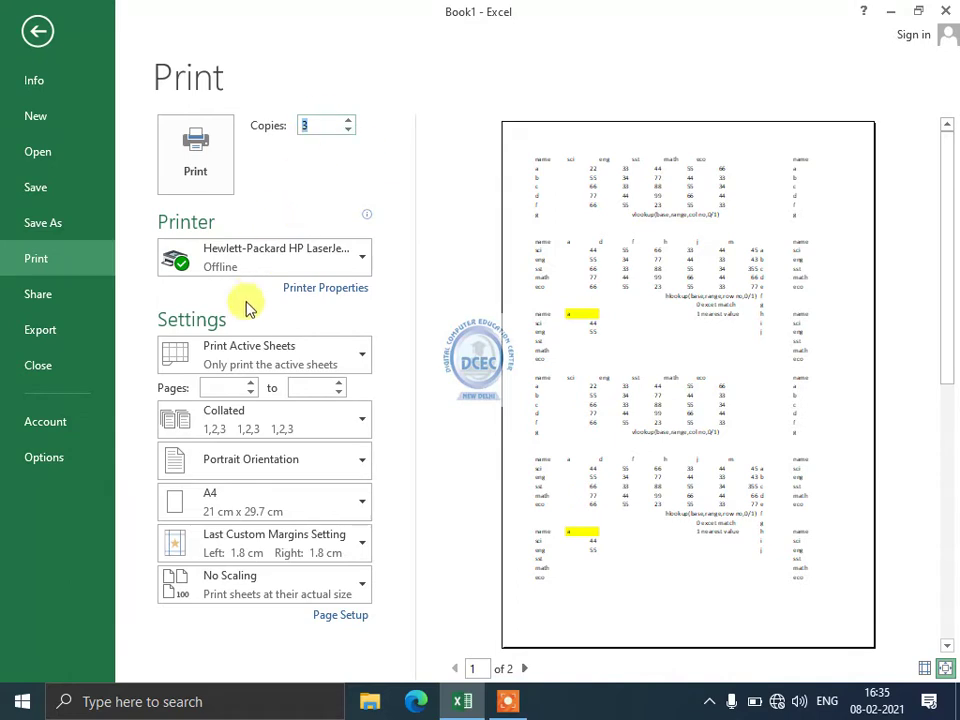
left_click(242, 425)
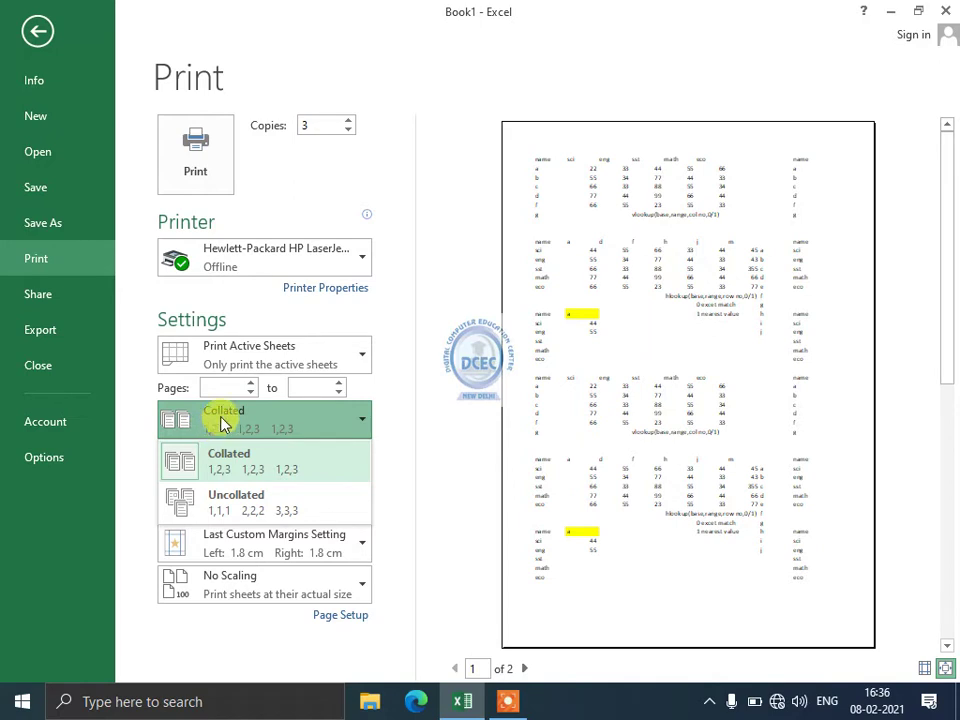
left_click(227, 461)
left_click(228, 432)
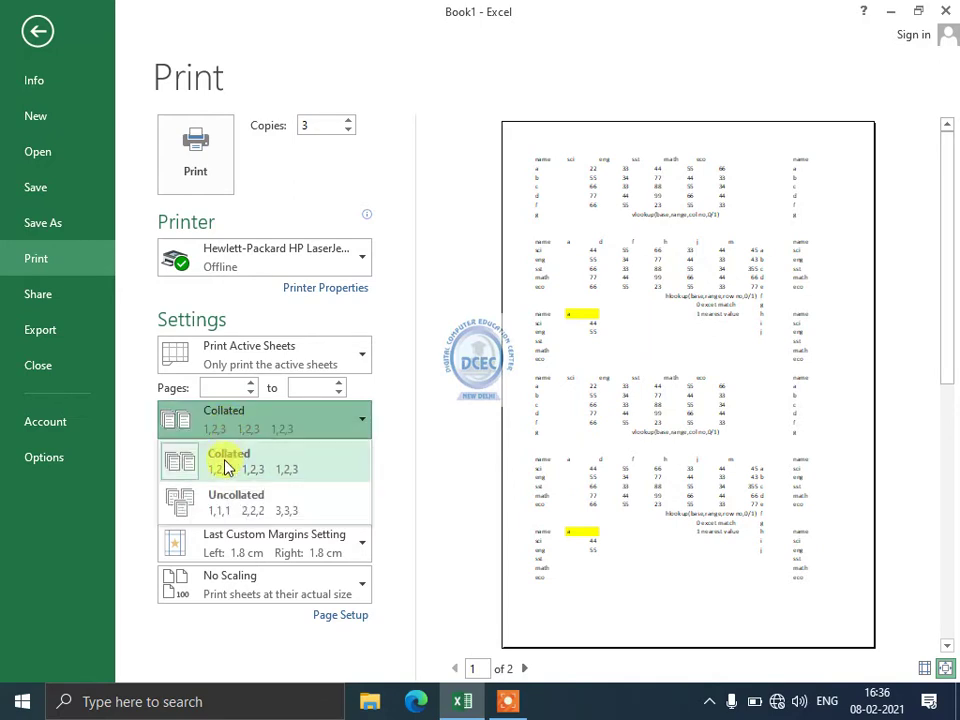
left_click(227, 462)
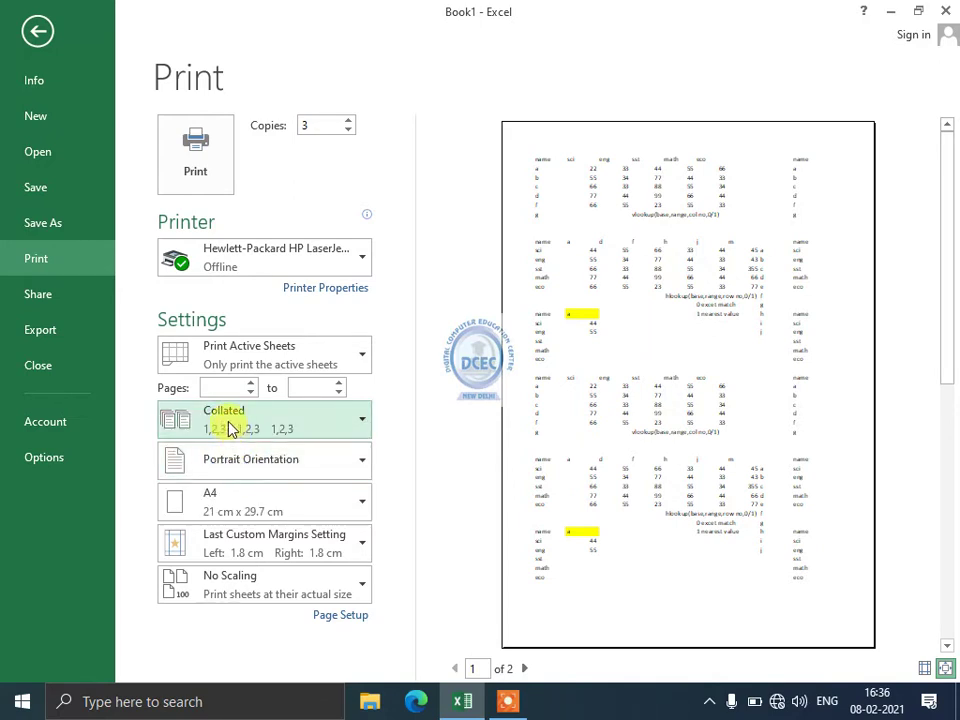
- Set the range of pages to print from 3 to 6
left_click(253, 387)
type("1")
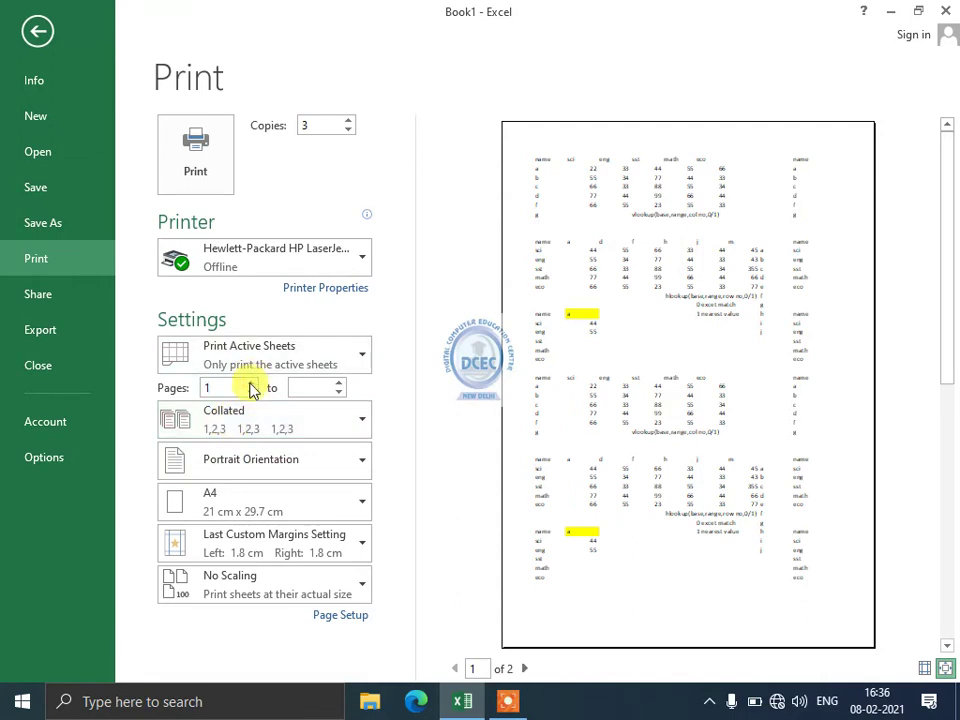
left_click(250, 384)
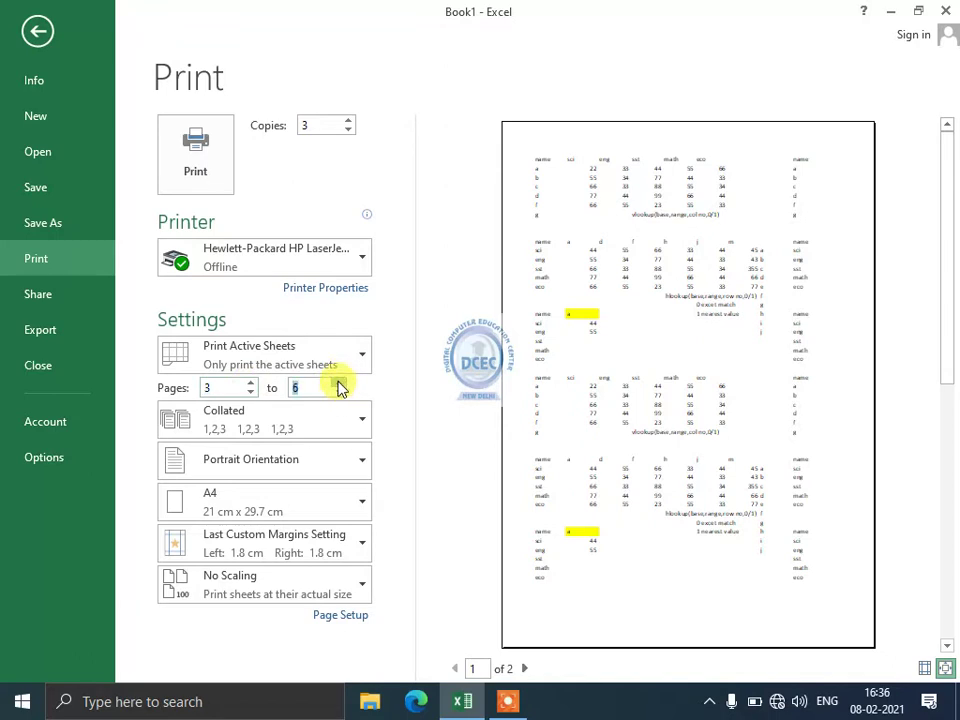
- Review the options for which part of the workbook to print from Sheet1, including active sheets, entire workbook and selection
left_click(220, 361)
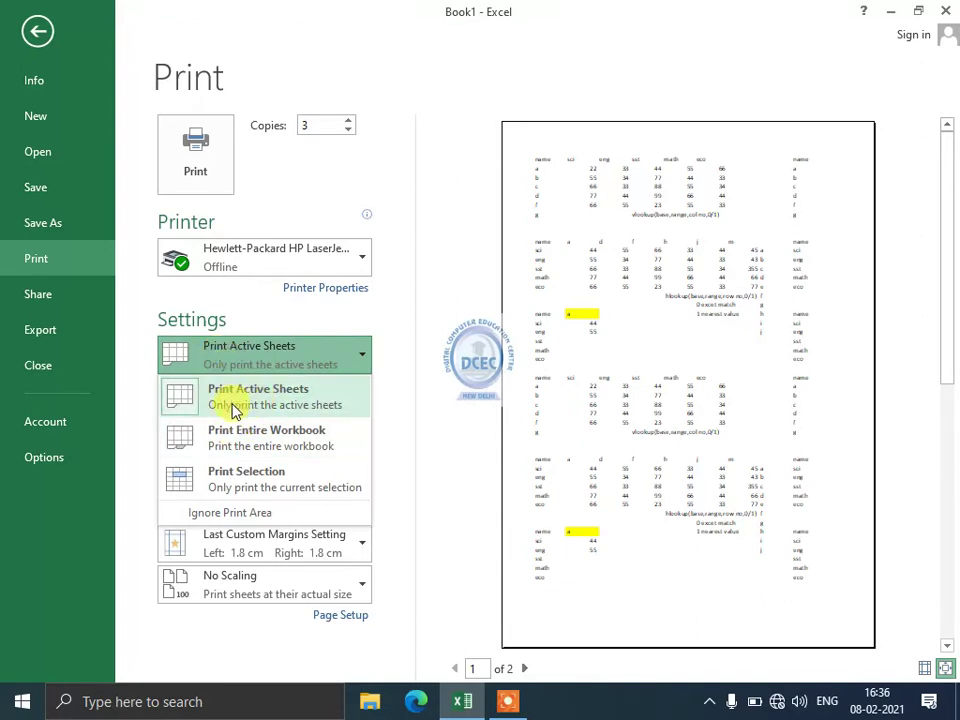
left_click(33, 29)
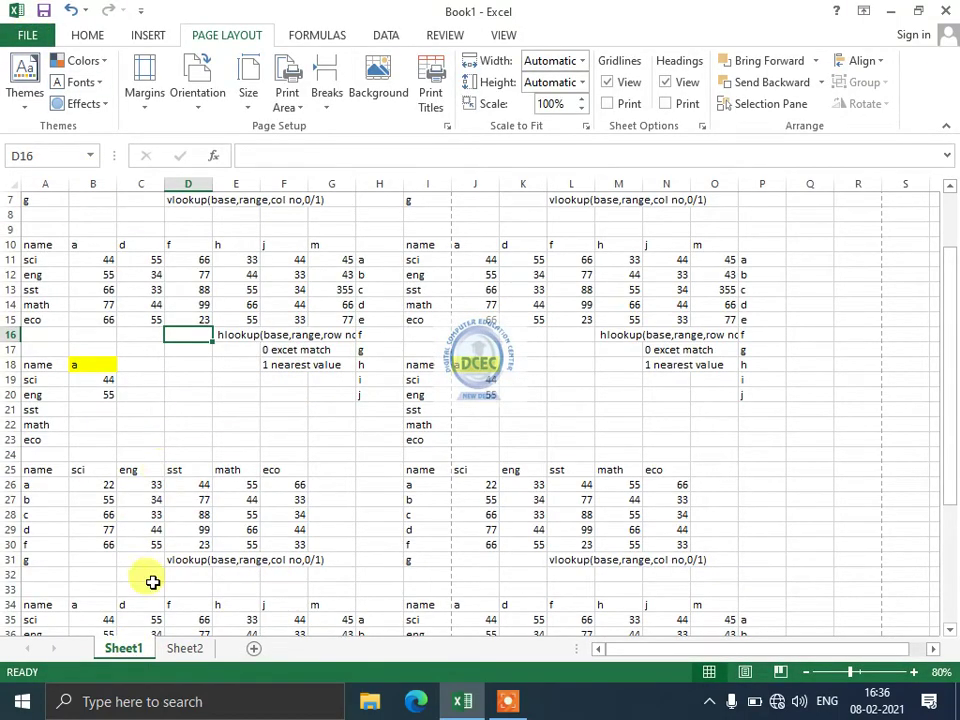
left_click_drag(45, 206, 604, 506)
left_click(318, 350)
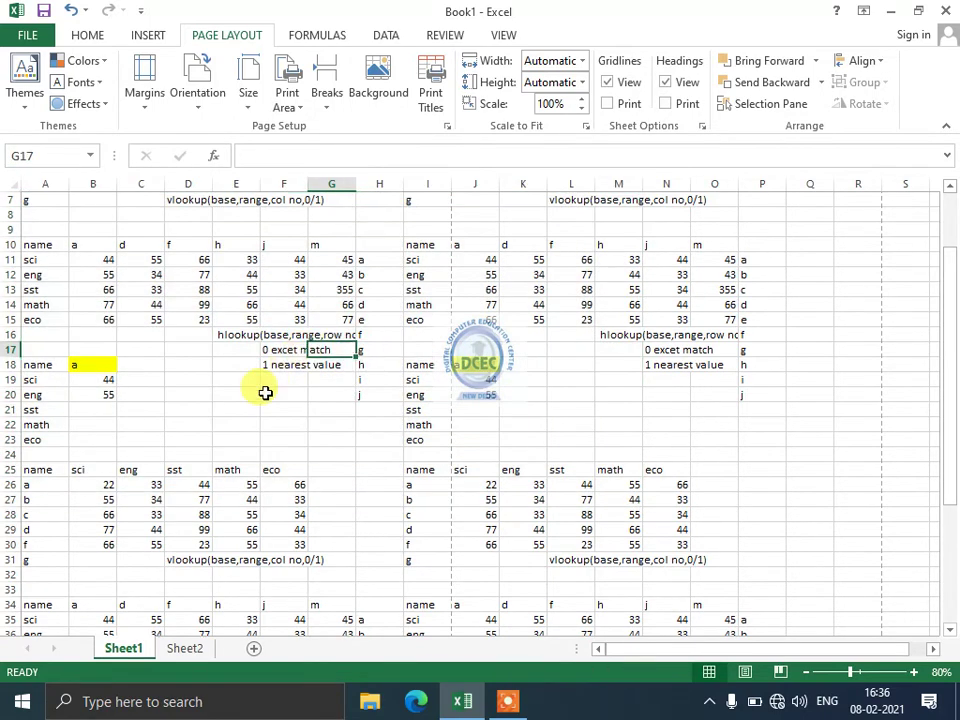
key("ctrl+p")
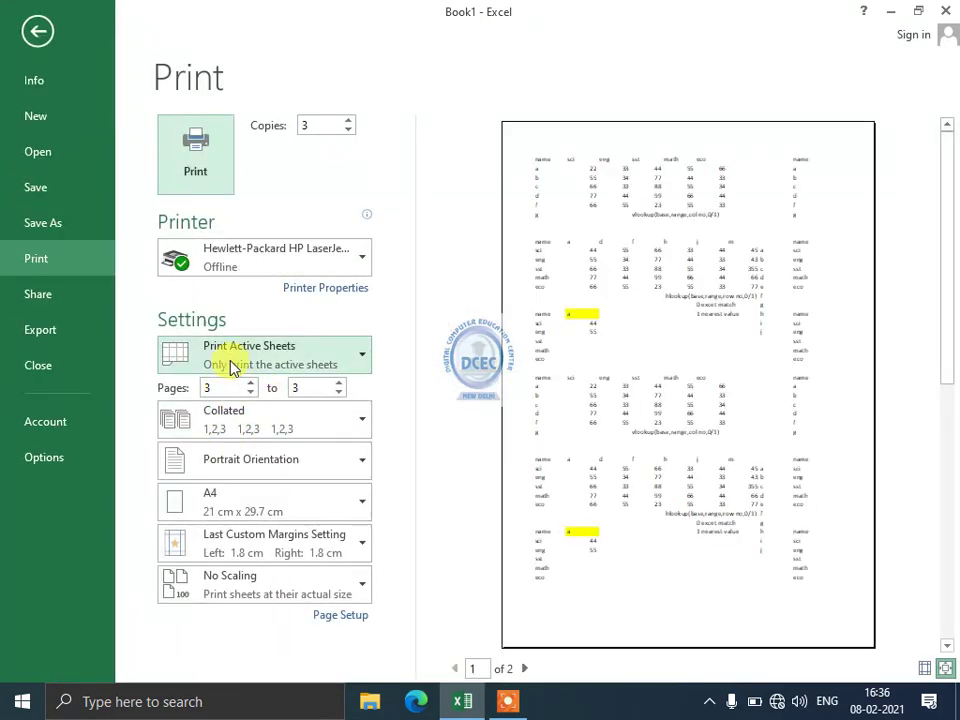
left_click(230, 367)
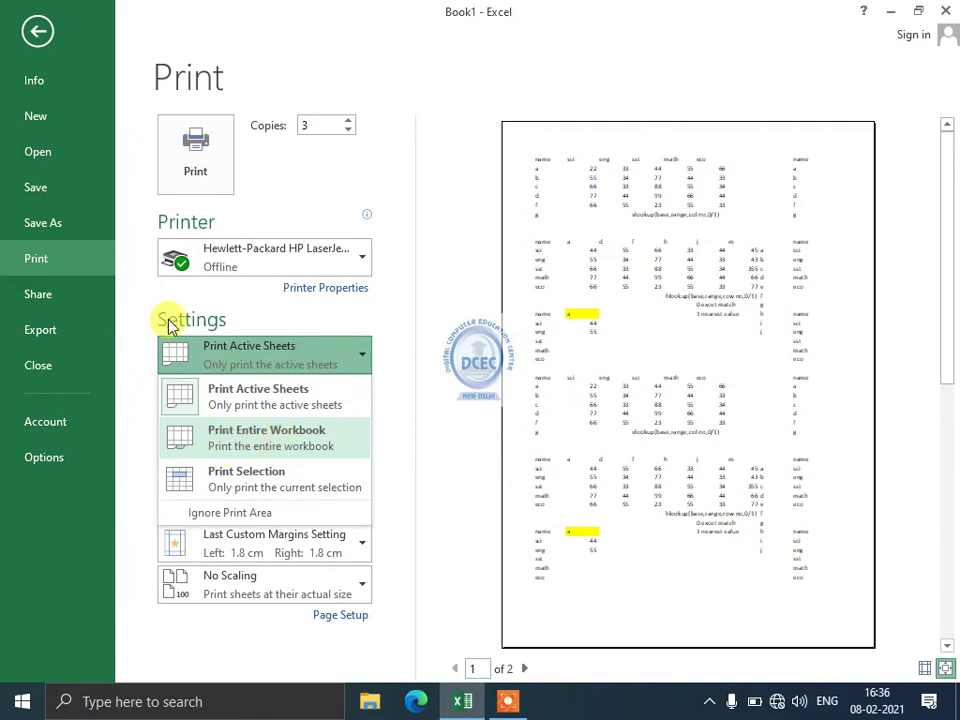
left_click(36, 30)
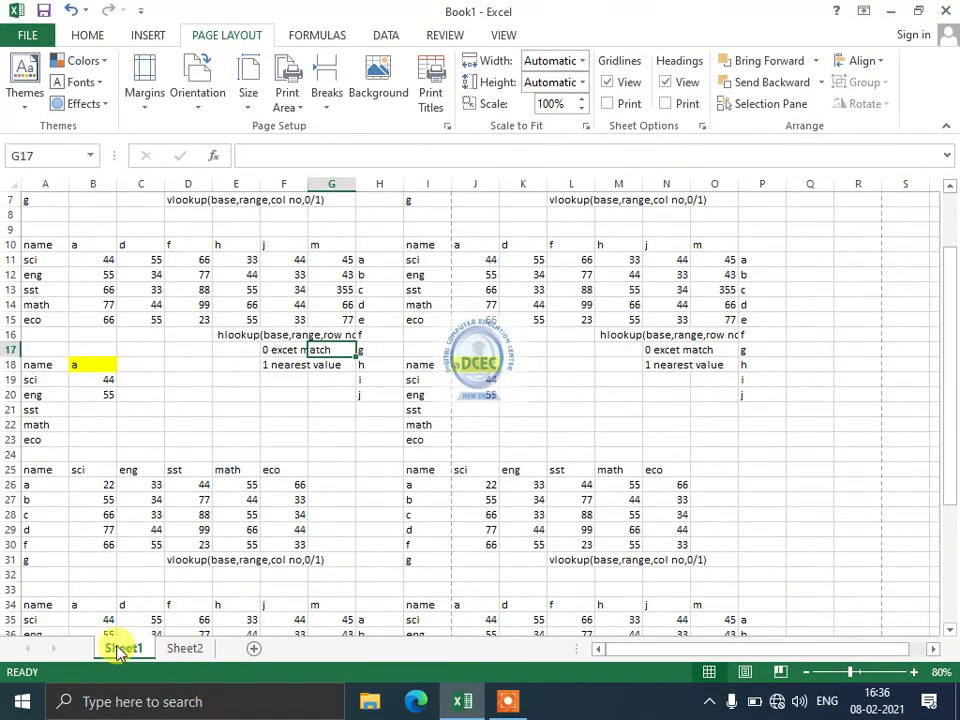
- Preview the printout of Sheet2 and its print-what options, and compare it with the preview of Sheet1
left_click(184, 648)
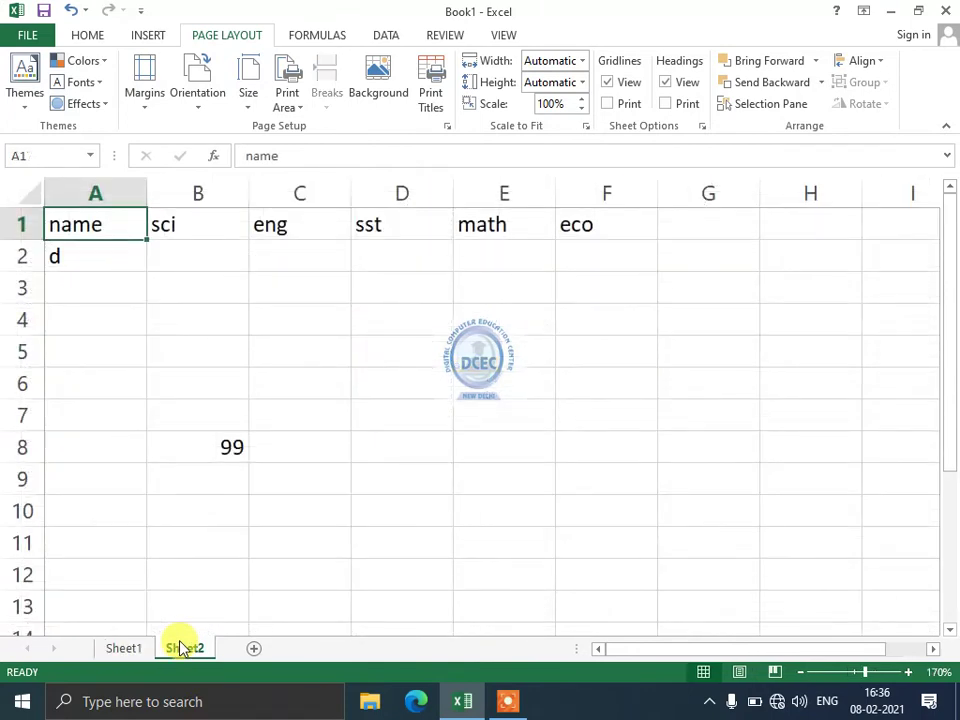
key("ctrl+p")
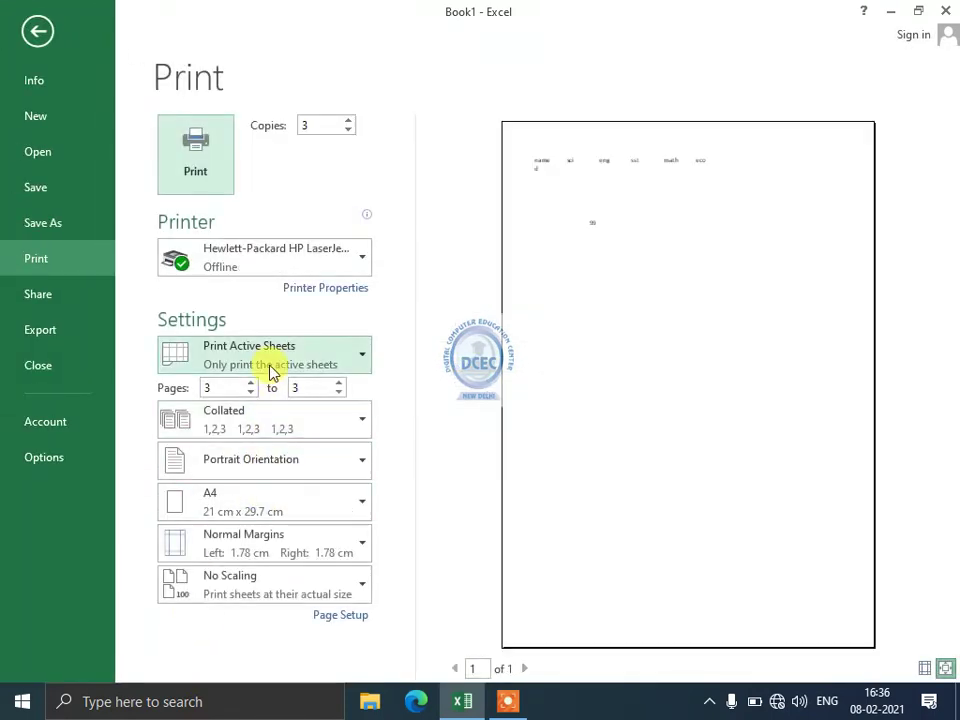
left_click(271, 370)
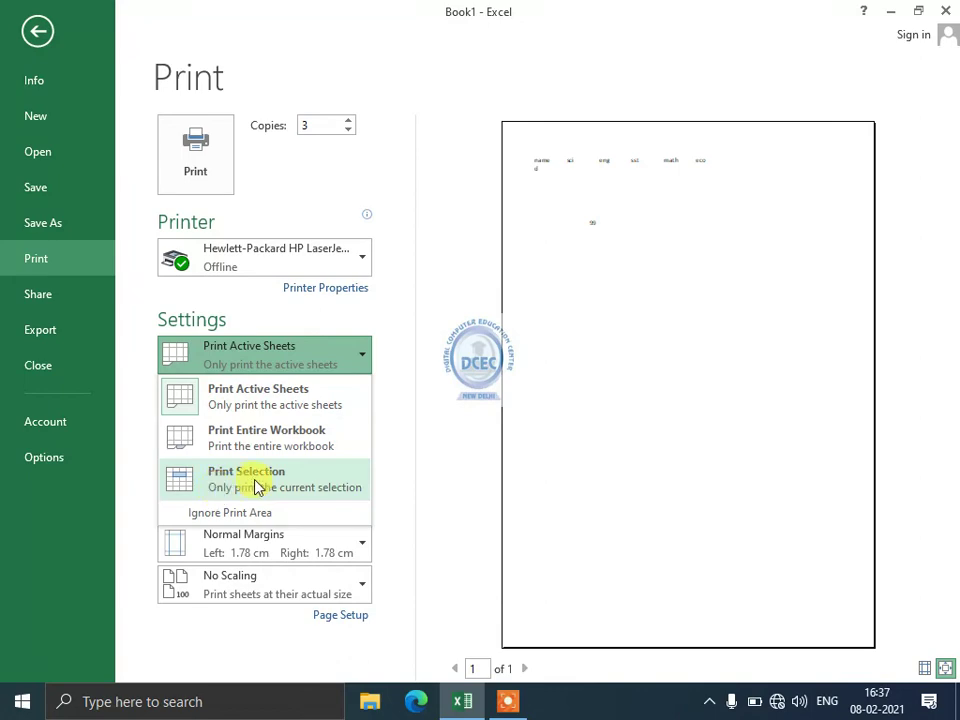
left_click(34, 28)
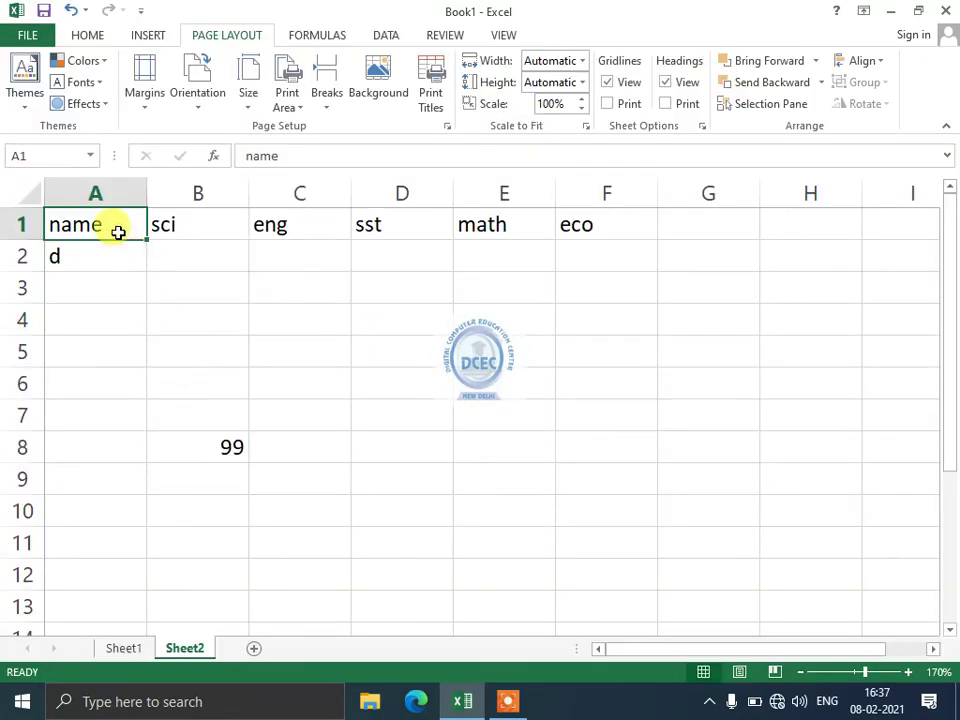
left_click(124, 648)
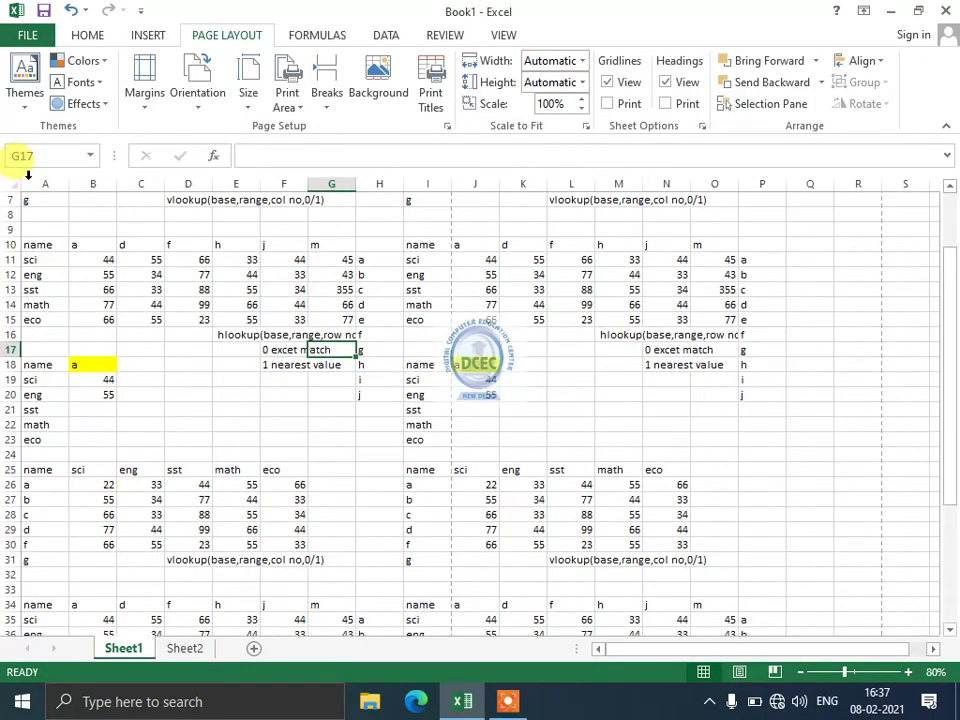
key("ctrl+p")
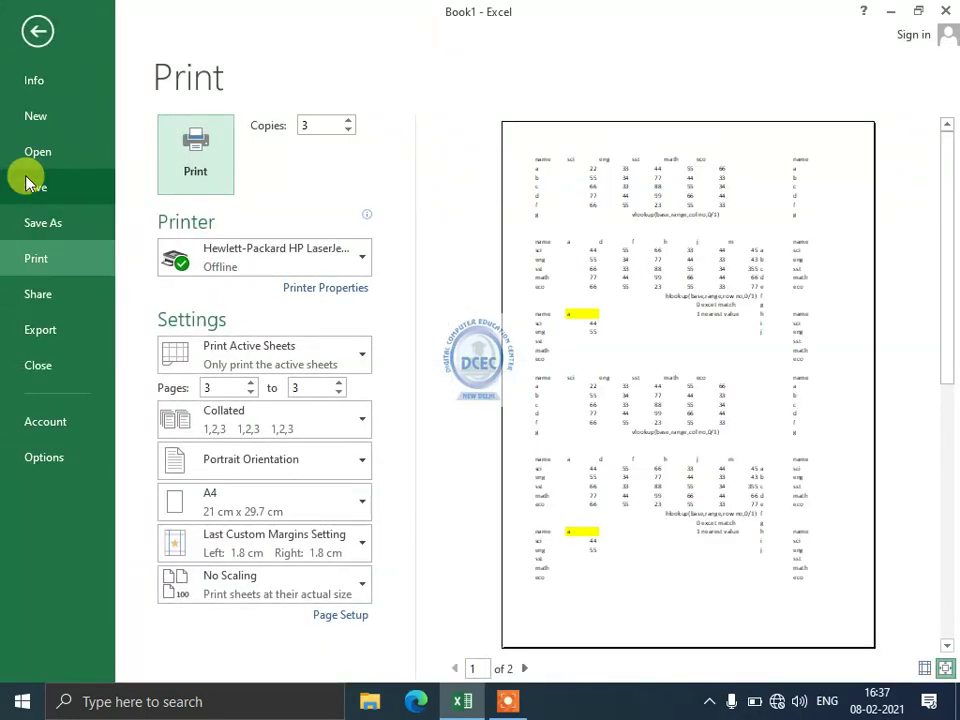
left_click(27, 37)
- Select the range A8:H24 on Sheet1, check its print preview and set the range as the print area
mouse_move(40, 214)
left_mouse_down()
mouse_move(159, 276)
mouse_move(397, 453)
left_mouse_up()
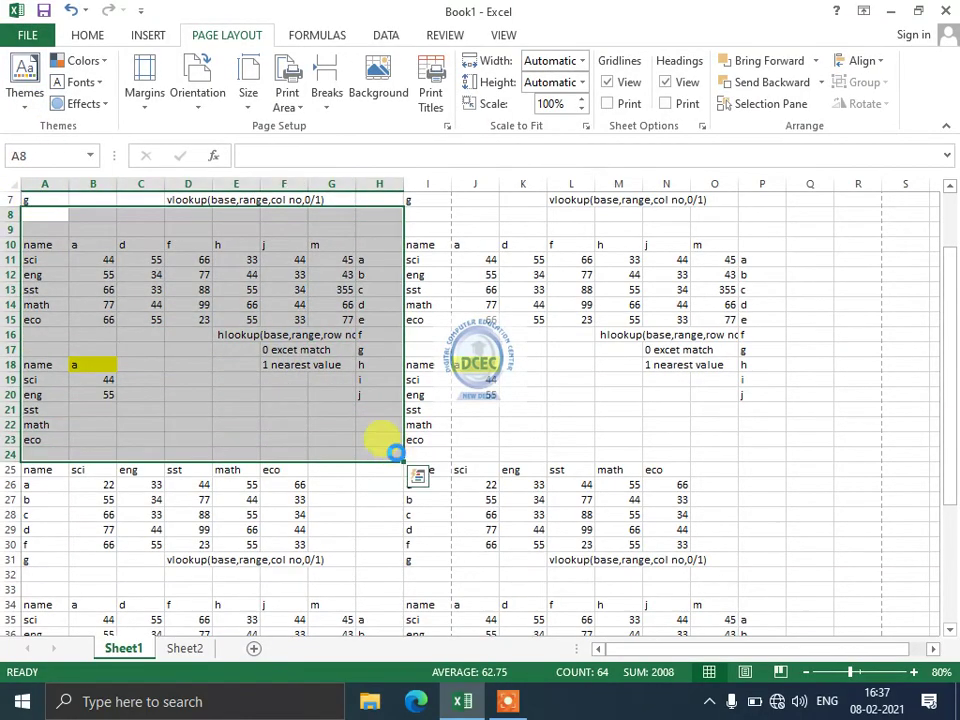
key("ctrl+p")
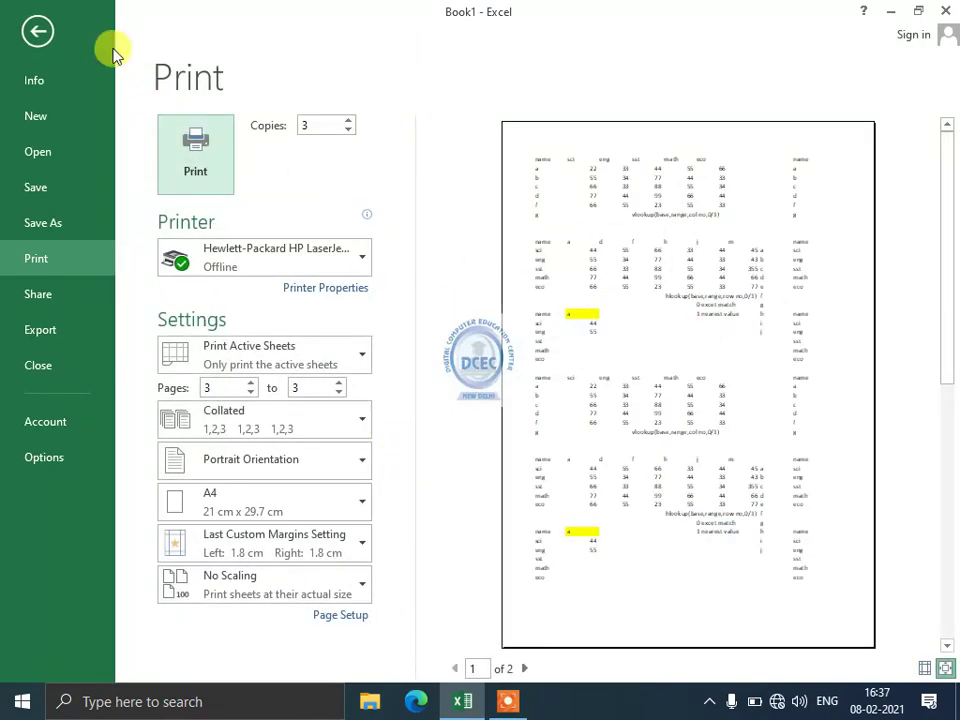
left_click(30, 32)
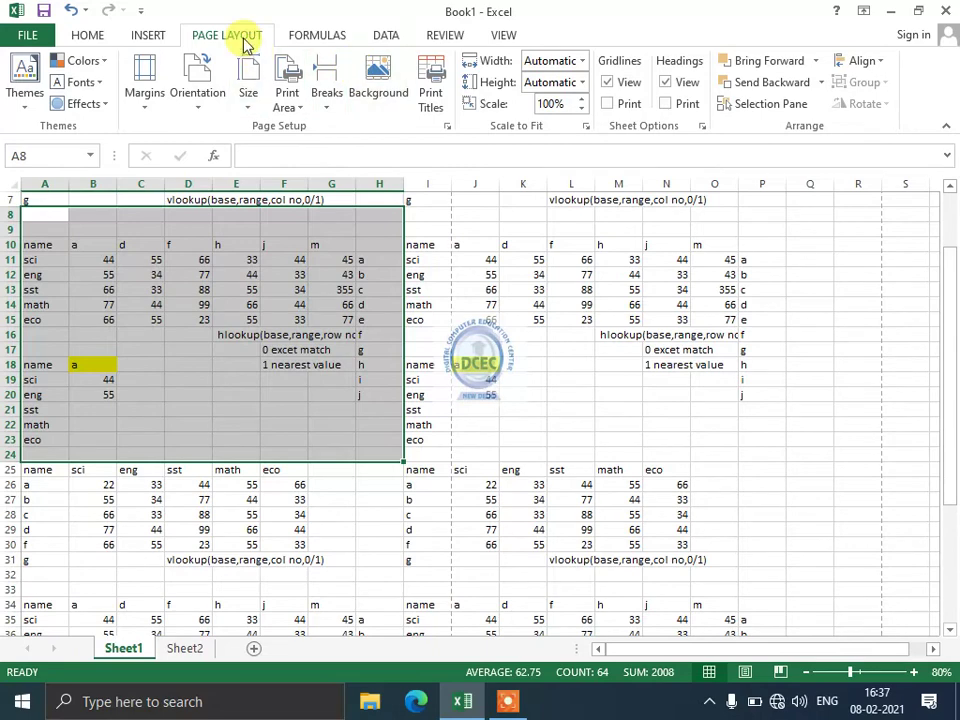
left_click(293, 112)
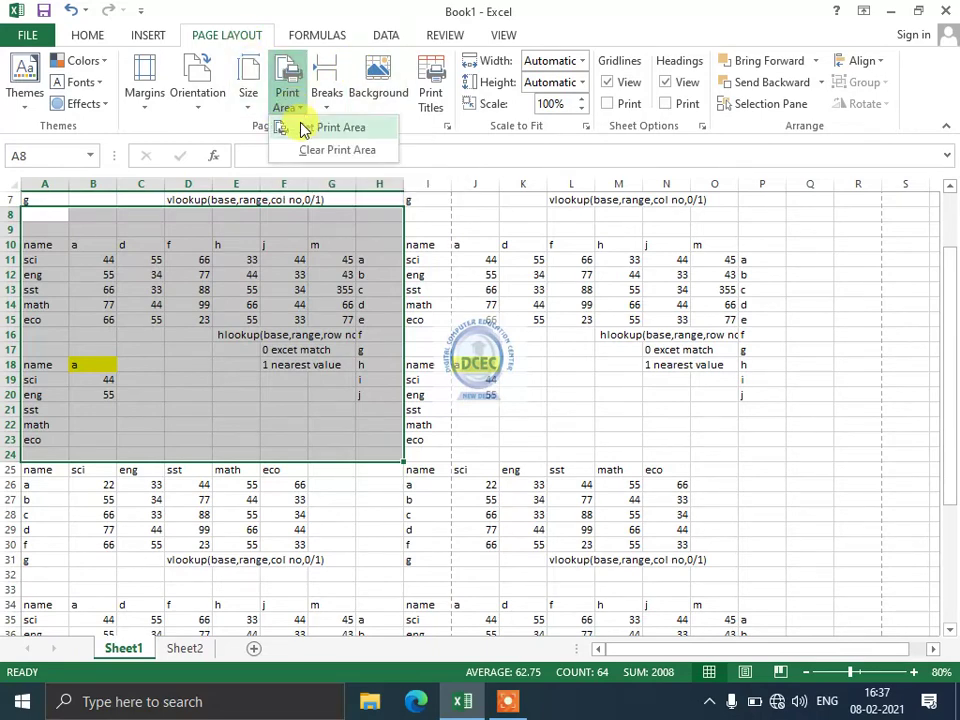
left_click(304, 128)
left_click(297, 334)
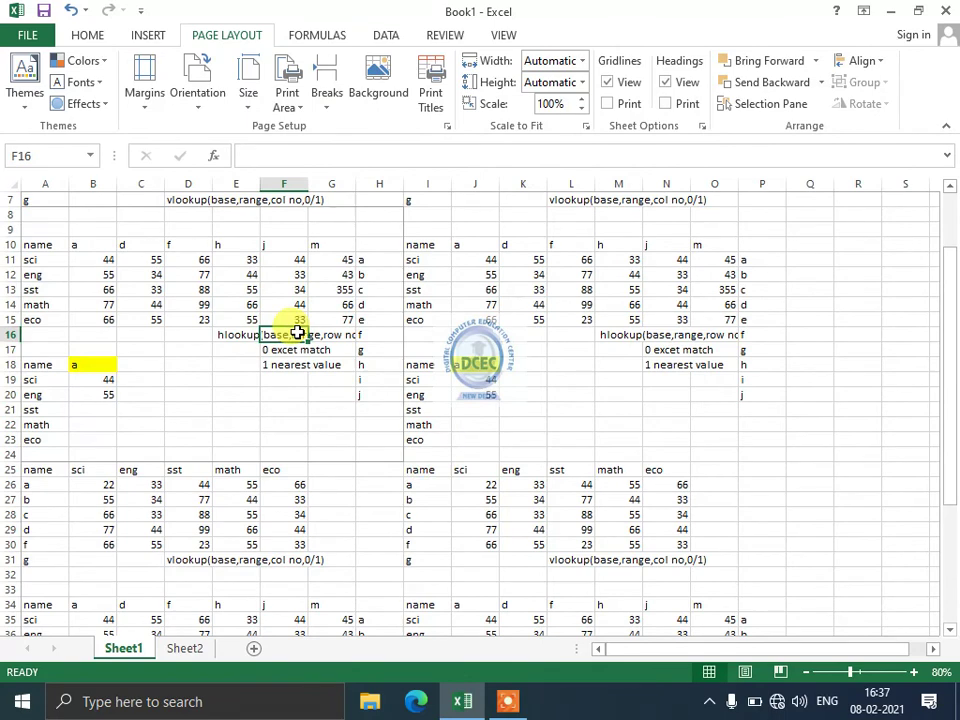
- Preview the printout of the print area, go through the print-what options including Print Selection, and return to the worksheet
key("ctrl+p")
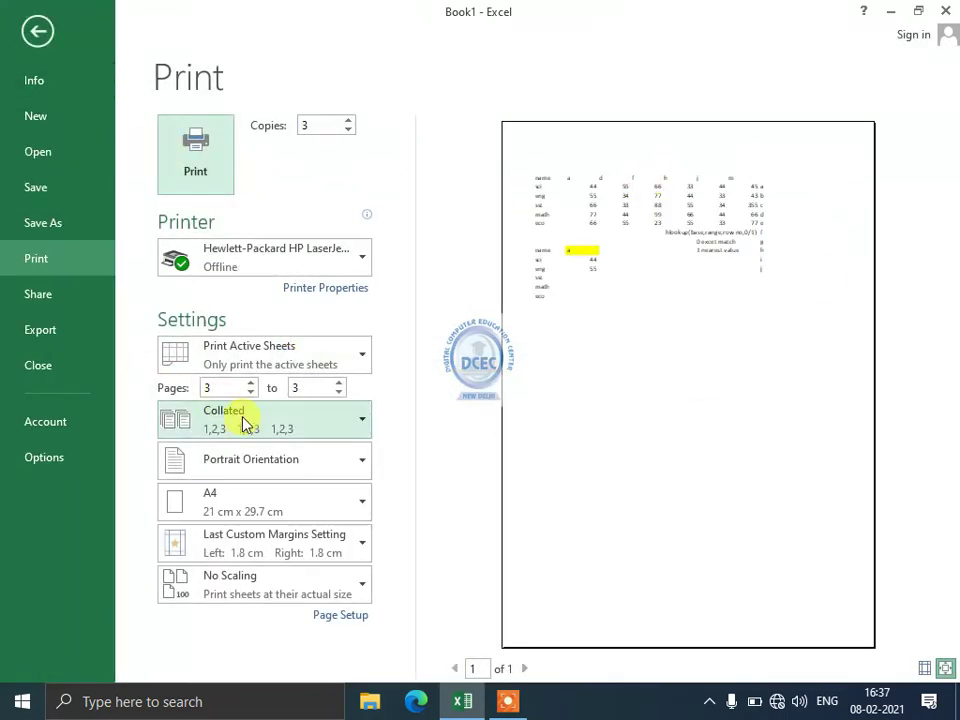
left_click(265, 368)
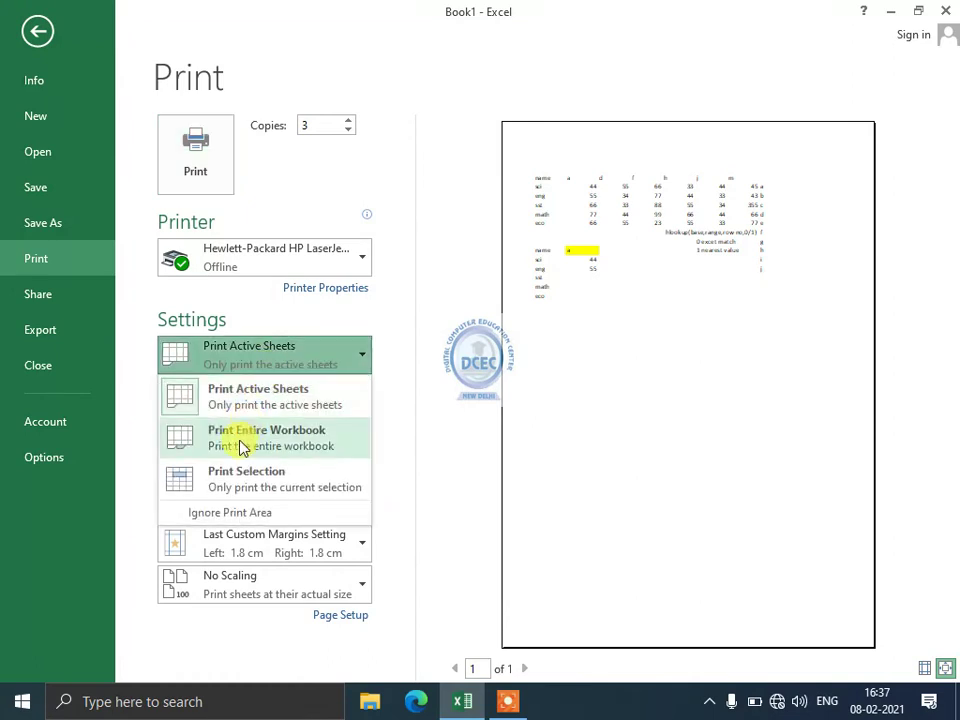
left_click(247, 490)
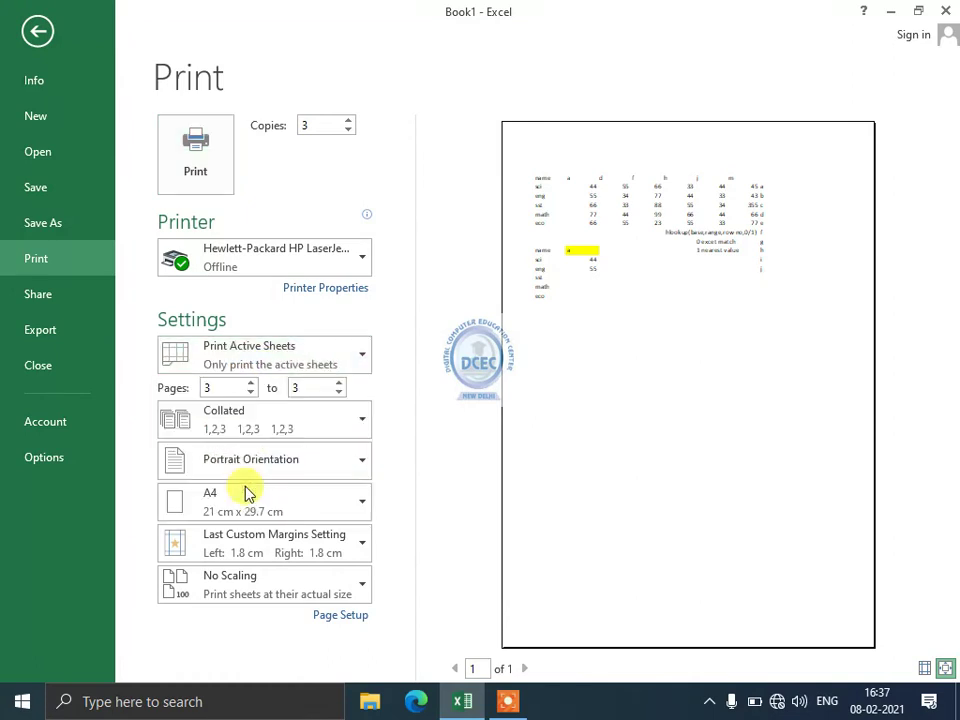
left_click(38, 33)
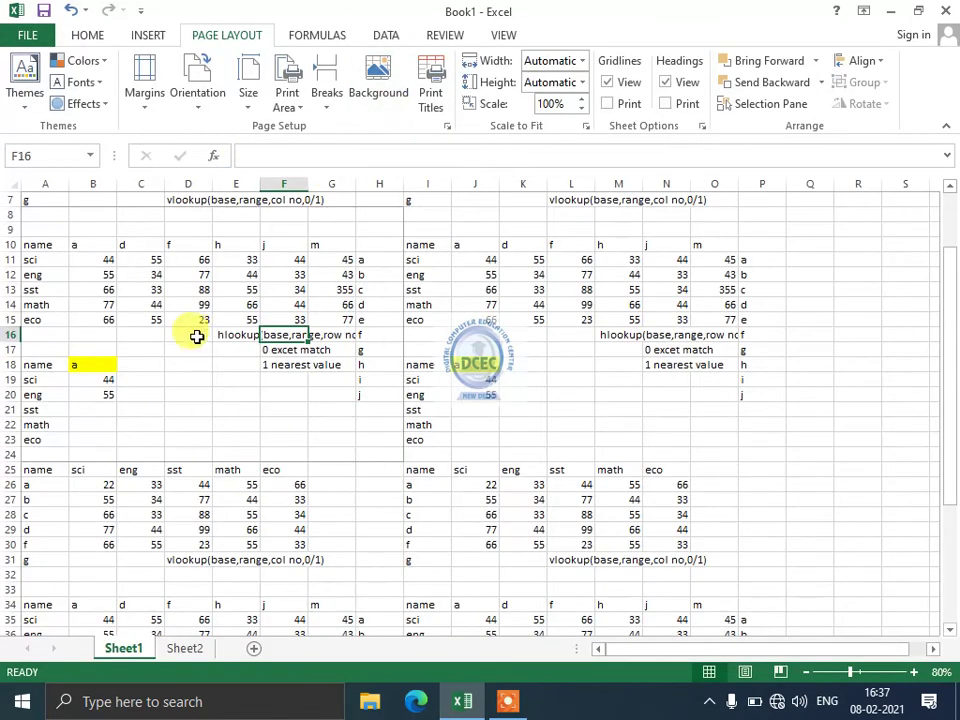
left_click(197, 337)
left_click(140, 287)
left_click(236, 290)
left_click(252, 348)
left_click(146, 333)
left_click(182, 289)
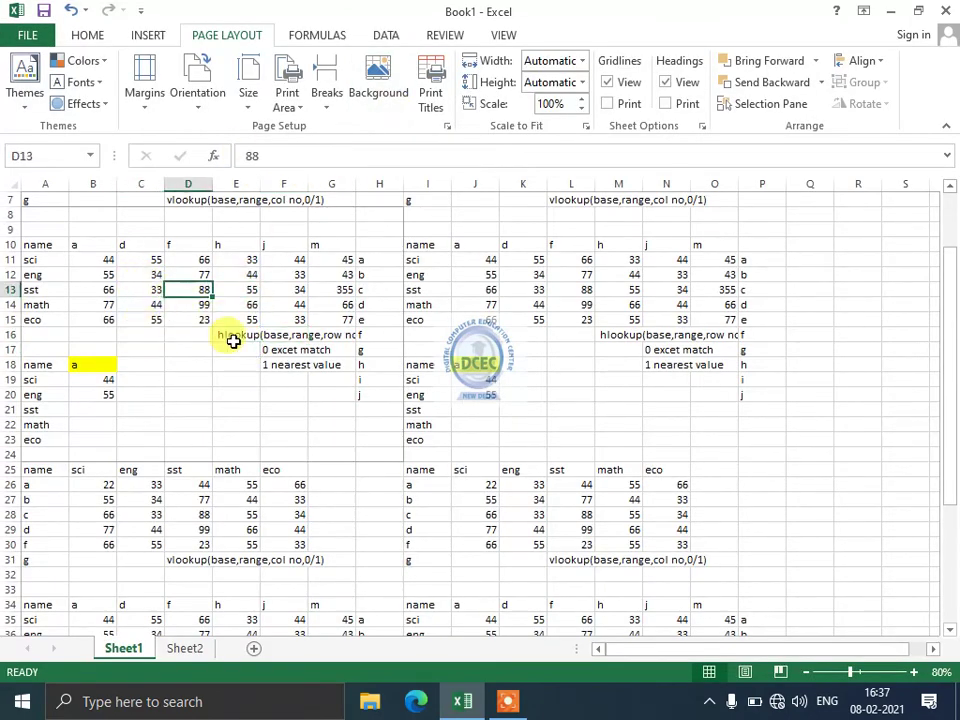
- Clear the print area that is set on Sheet1
left_click(286, 95)
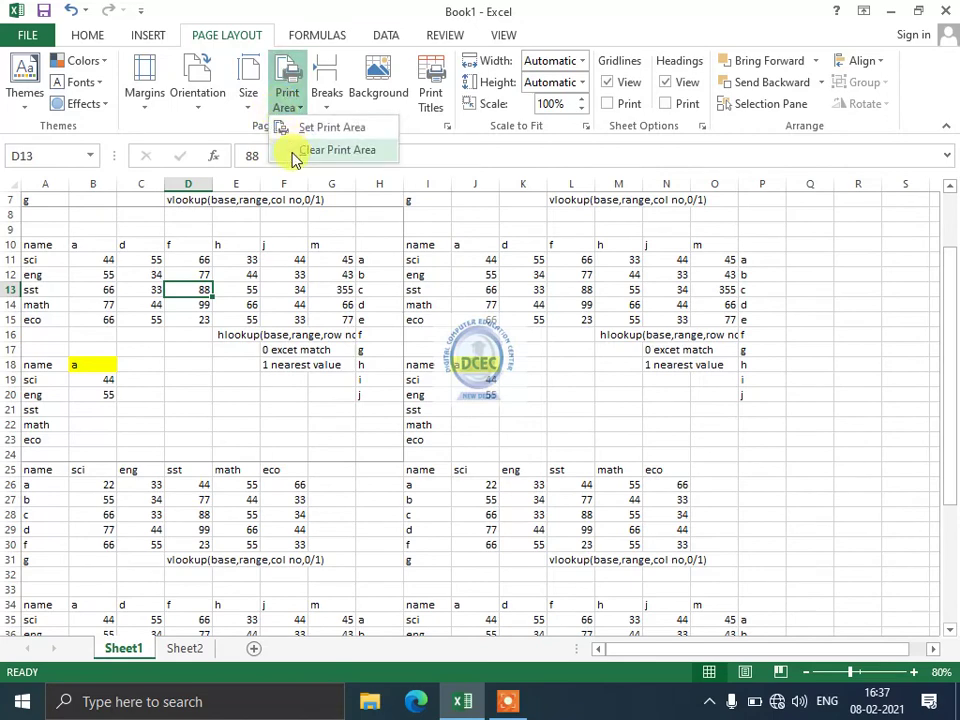
left_click(293, 151)
left_click(230, 318)
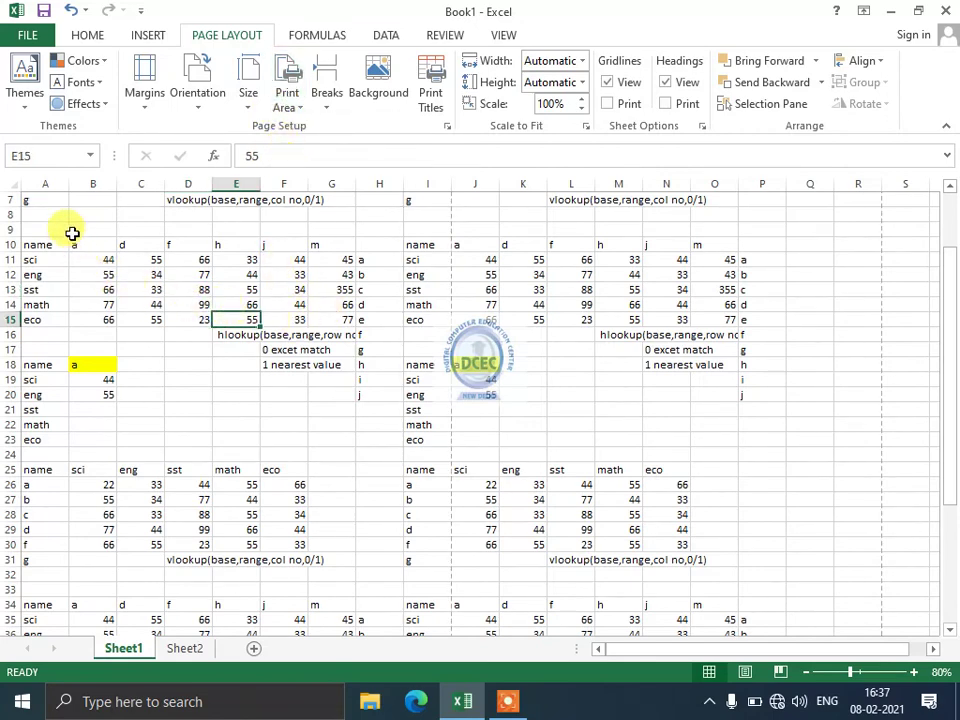
- Select the range A1:G18 on Sheet1, review the commands for setting and clearing a print area, and deselect the range
scroll(29, 200, "up", 2)
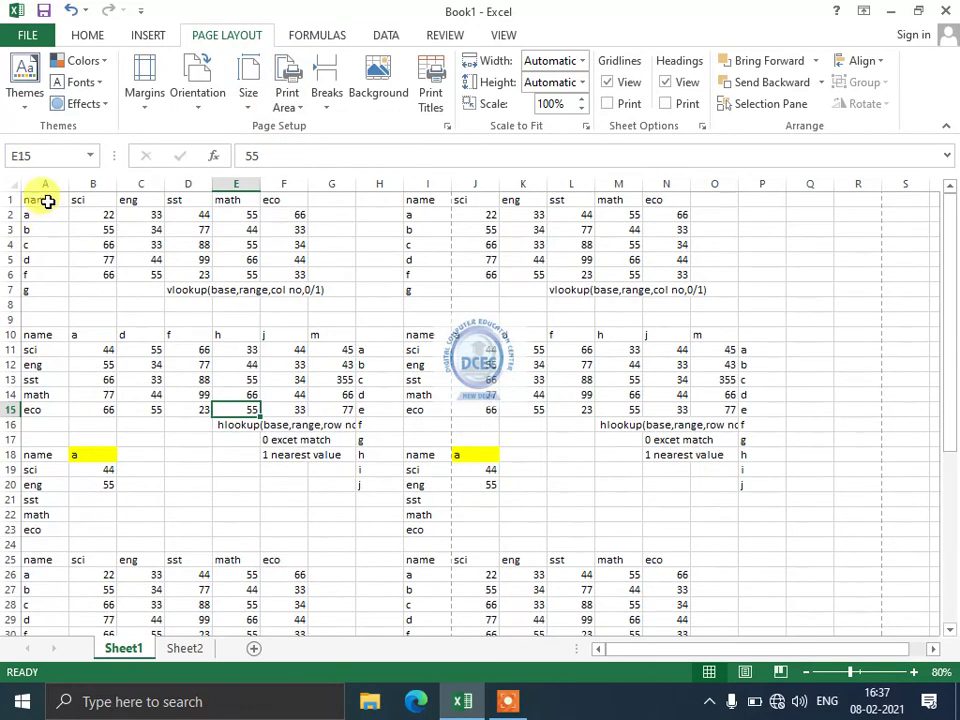
left_click_drag(47, 201, 328, 454)
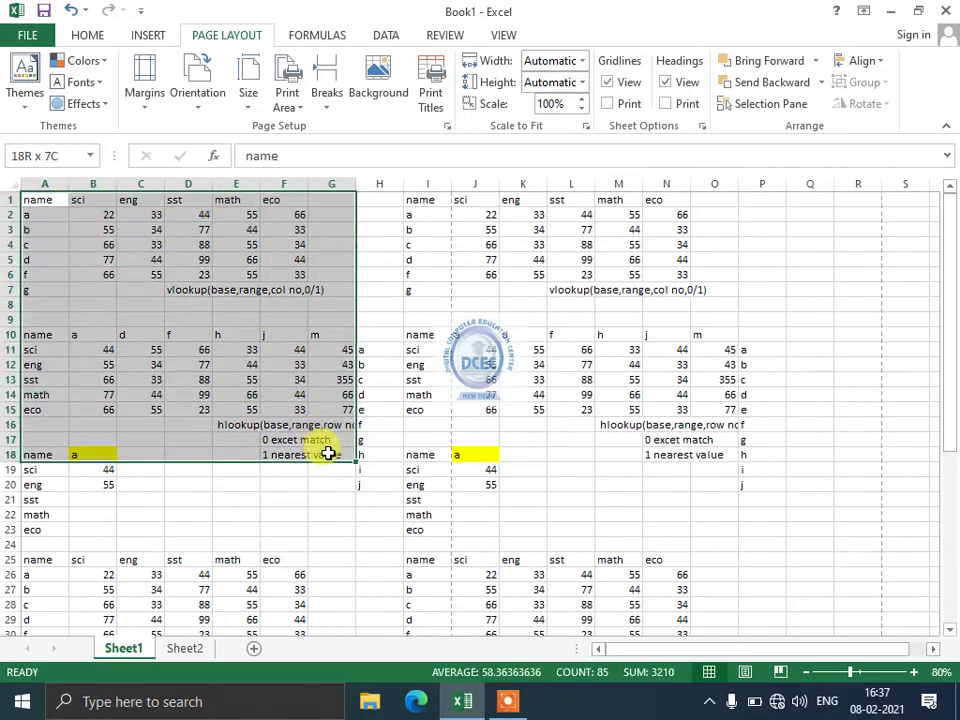
left_click(287, 95)
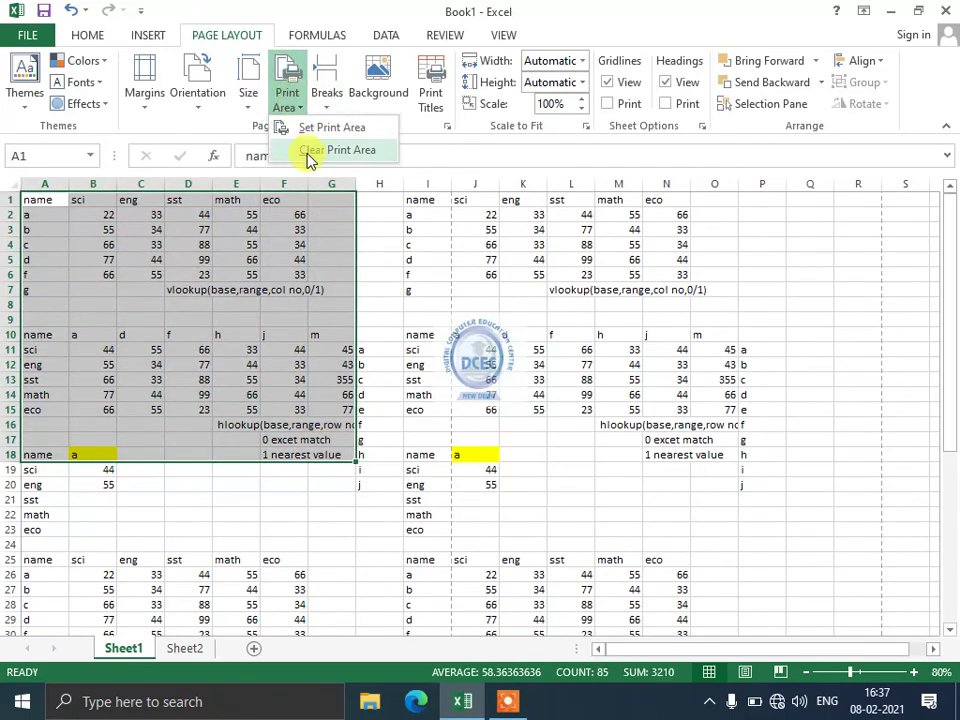
left_click(258, 276)
left_click(144, 276)
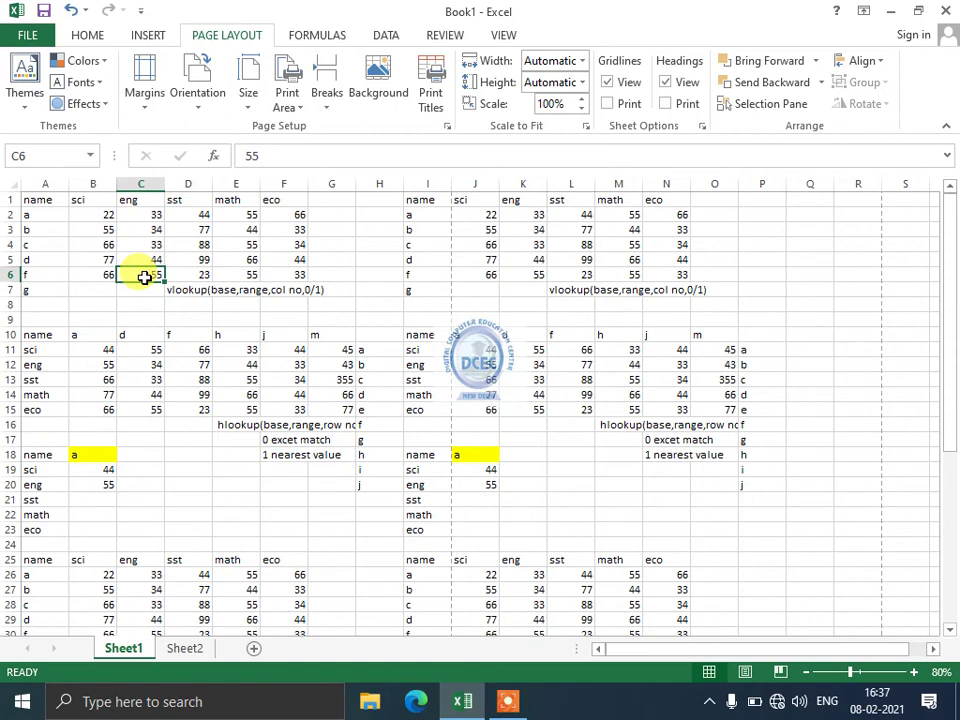
- Open the print preview of Sheet1 and review the page and margin settings in Page Setup, leaving them unaltered
left_click(22, 35)
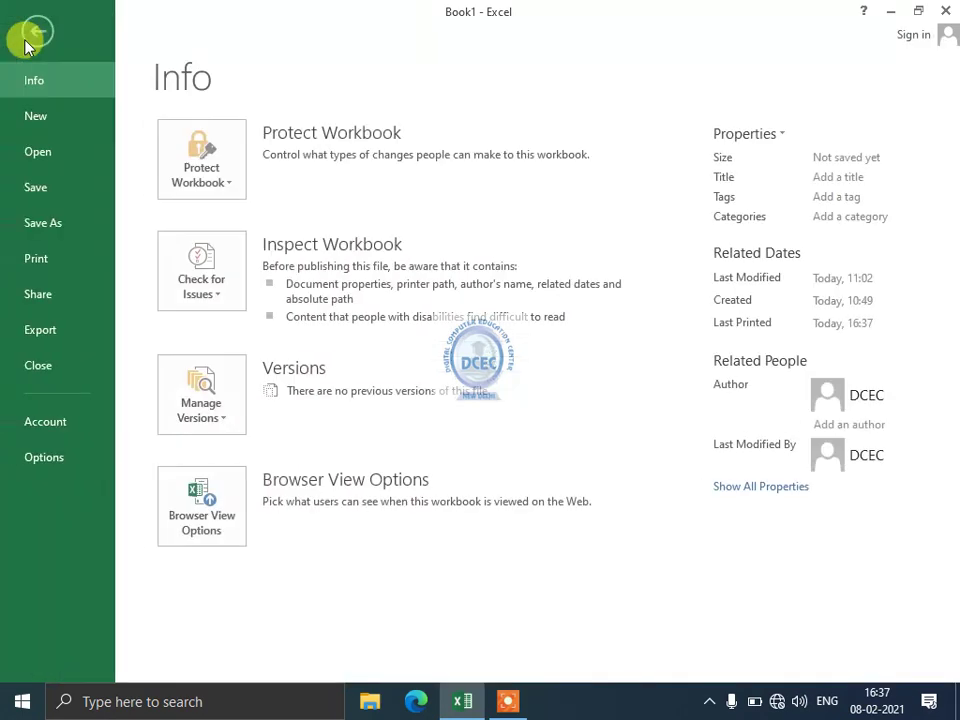
left_click(45, 259)
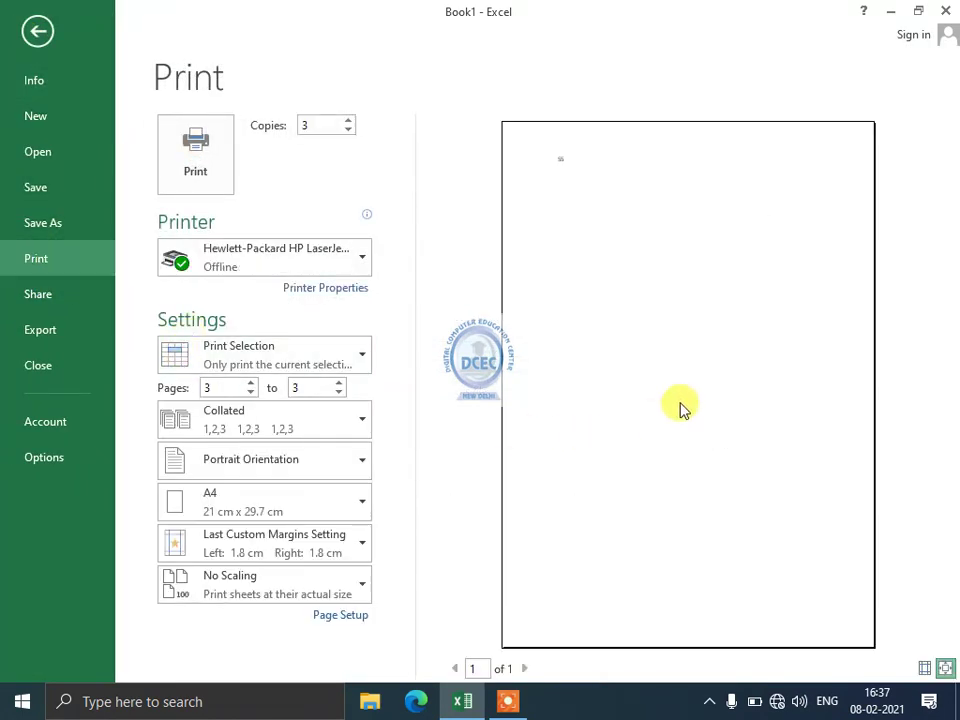
left_click(326, 615)
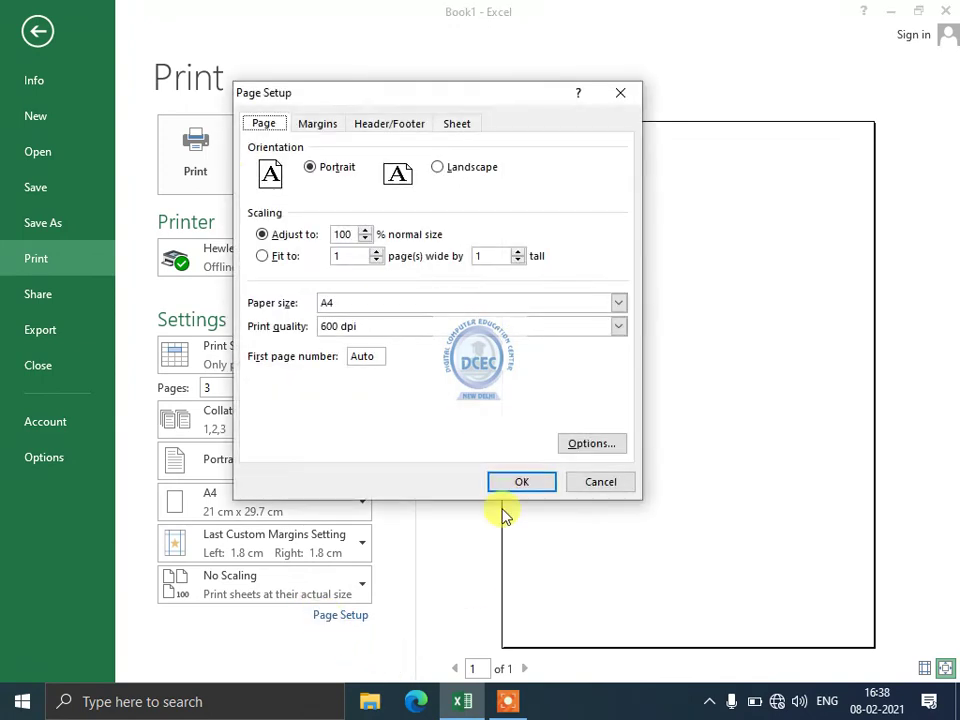
left_click(334, 124)
left_click(287, 123)
left_click(311, 124)
left_click(272, 130)
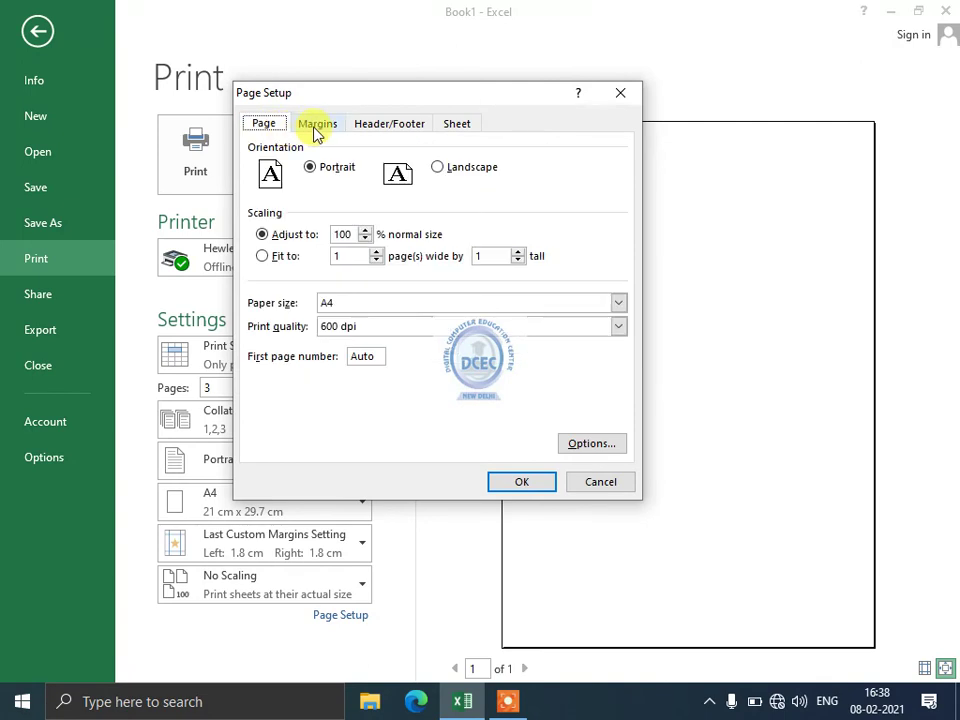
left_click(316, 126)
left_click(272, 127)
left_click(304, 127)
left_click(285, 127)
left_click(317, 124)
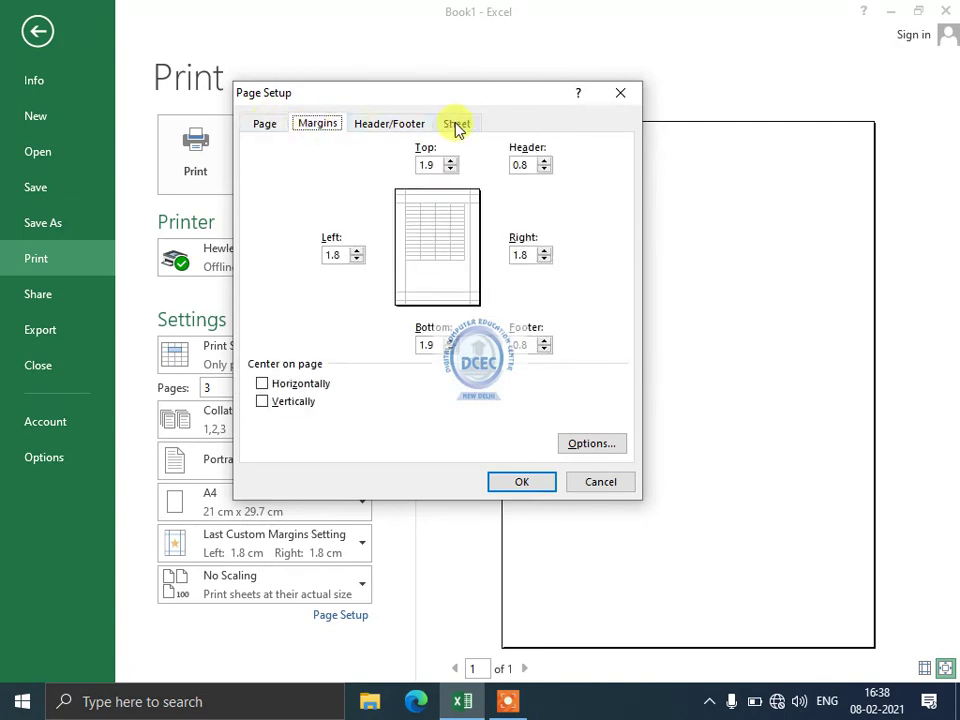
left_click(620, 93)
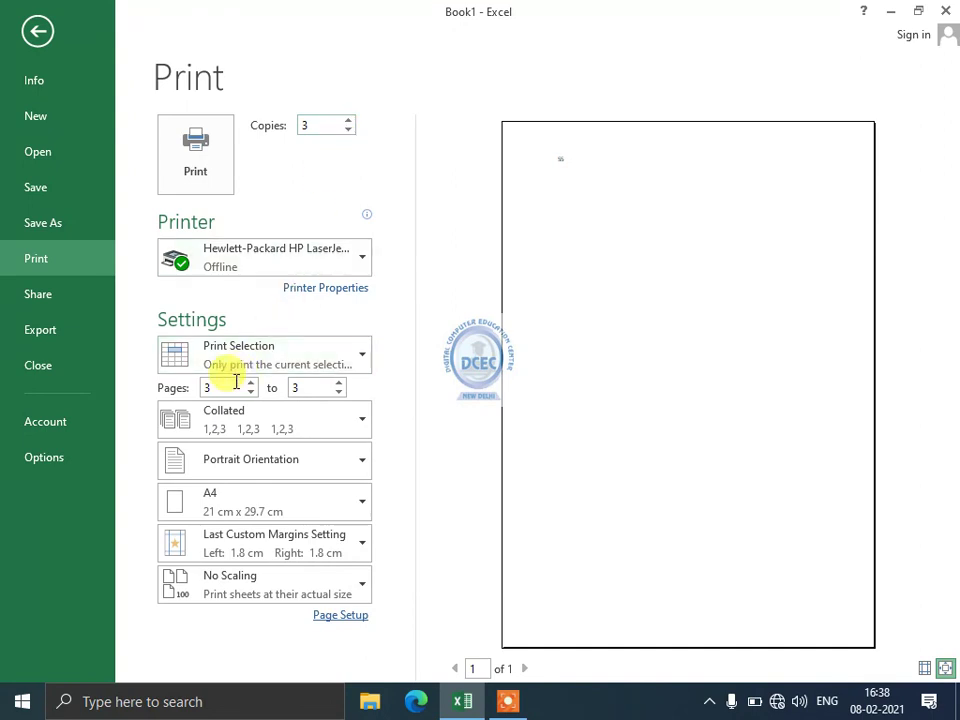
- Set the printout to Print Active Sheets and return to the worksheet
left_click(279, 354)
left_click(268, 388)
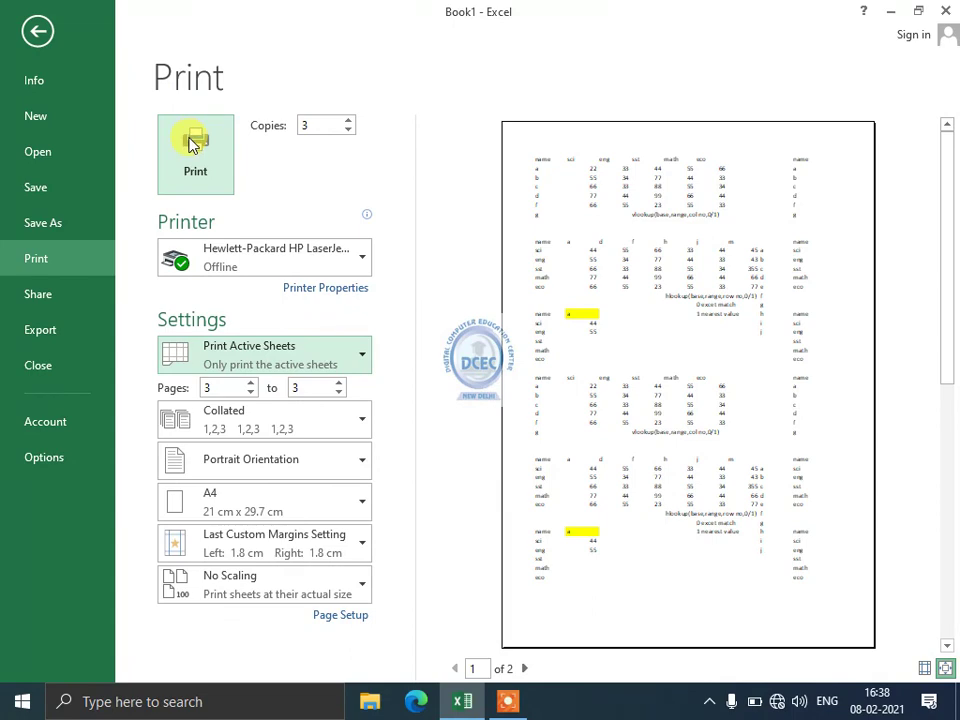
left_click(38, 30)
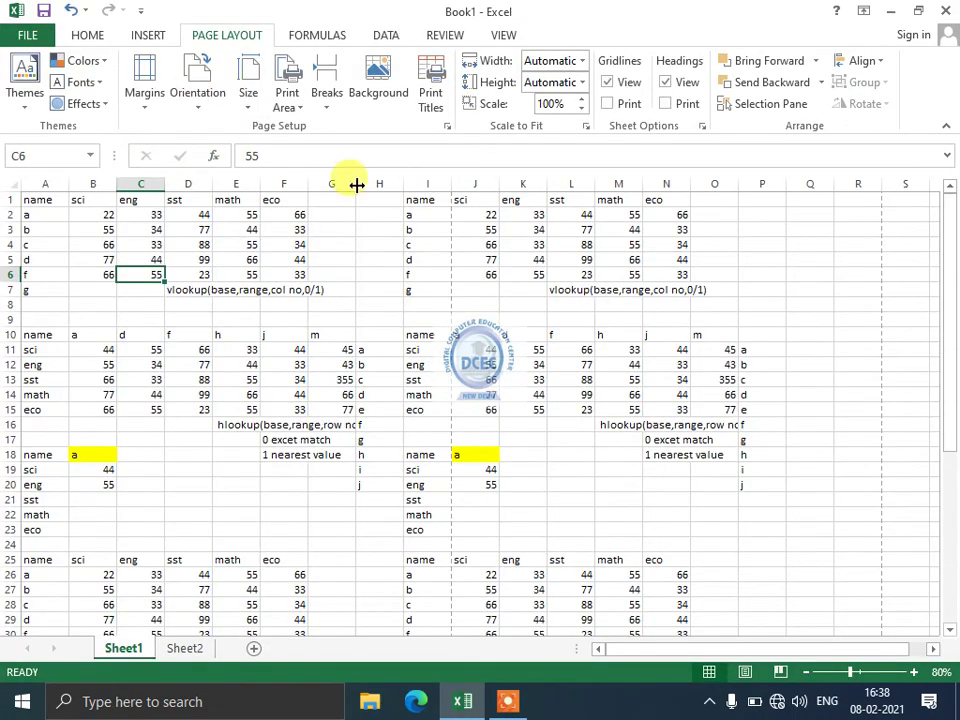